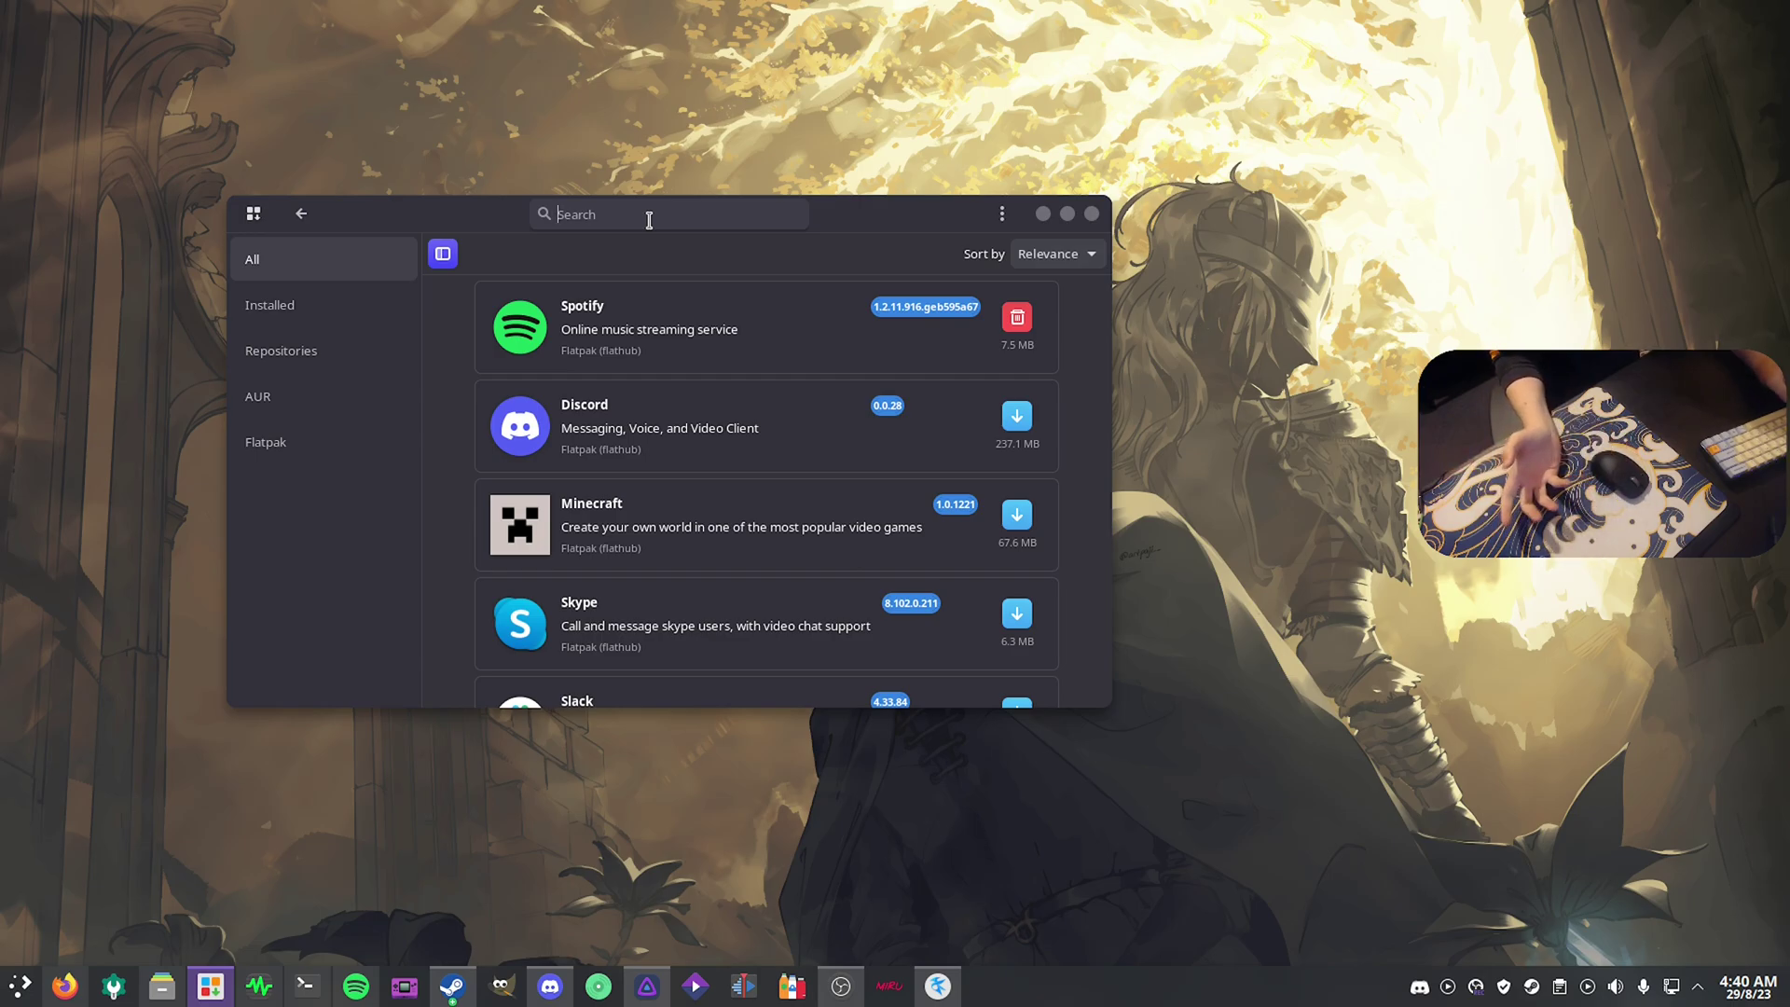
Search the package manager for vinegar and look over the details of the Flatpak (flathub) Vinegar package
type("vinegar")
key("Return")
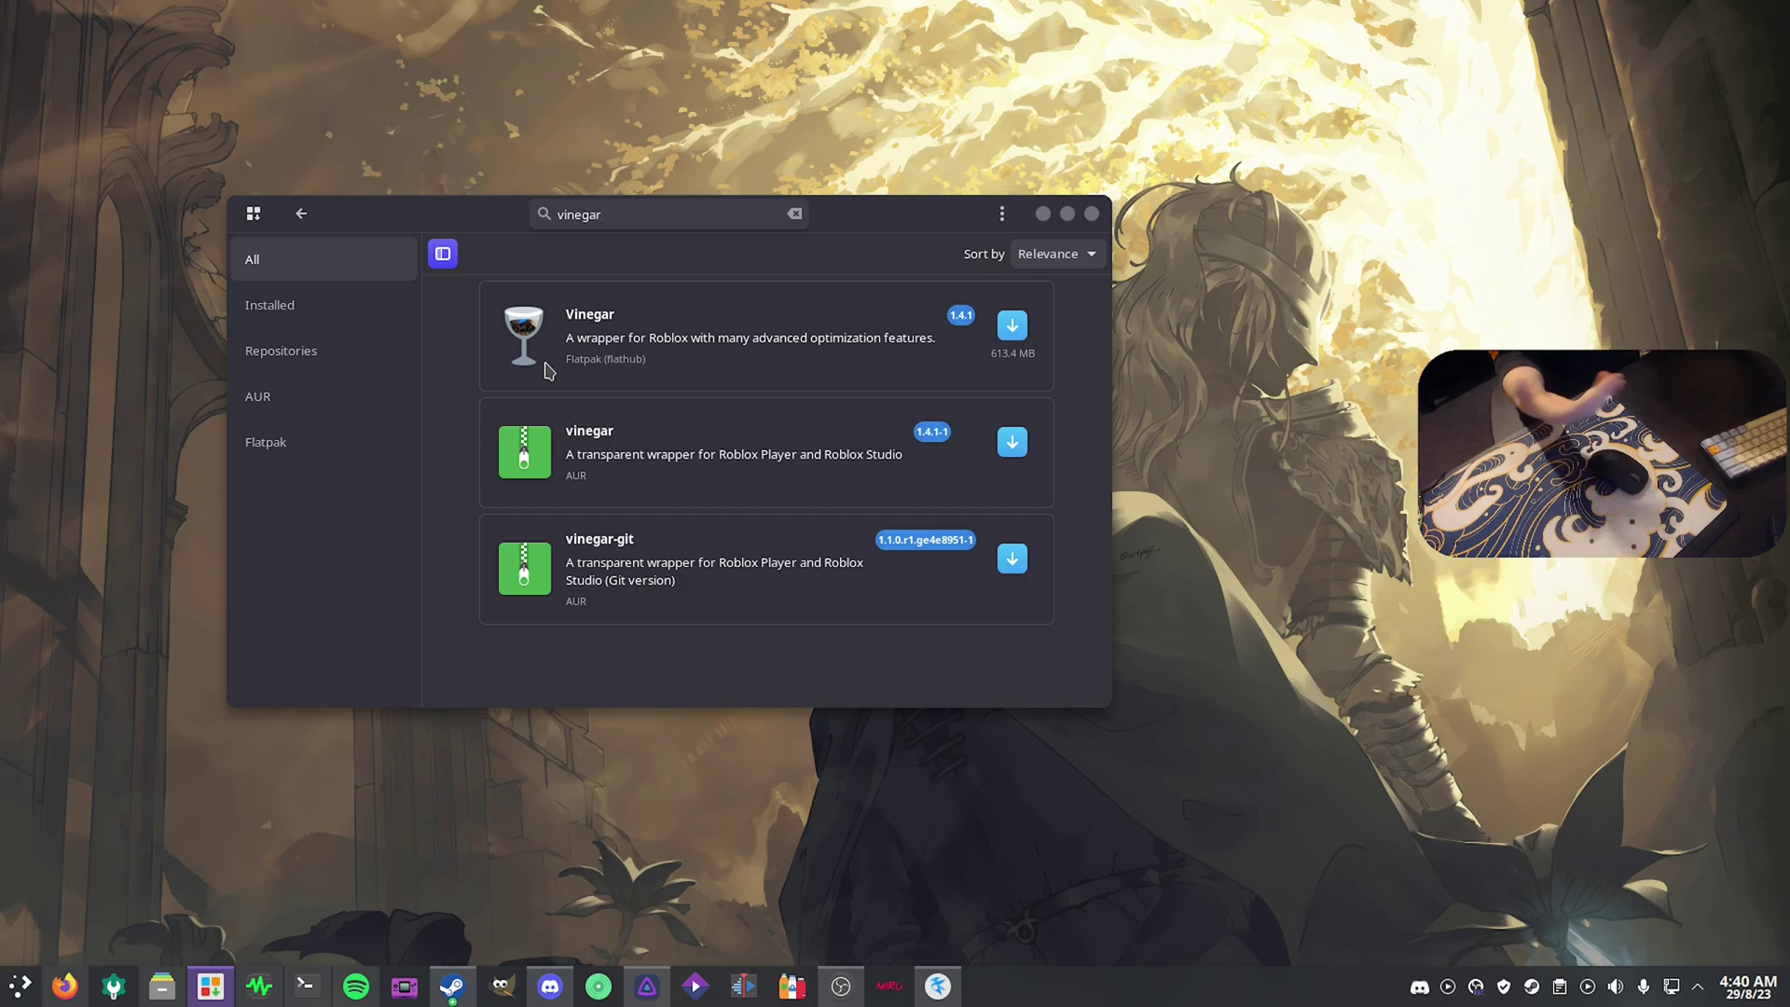
left_click(651, 361)
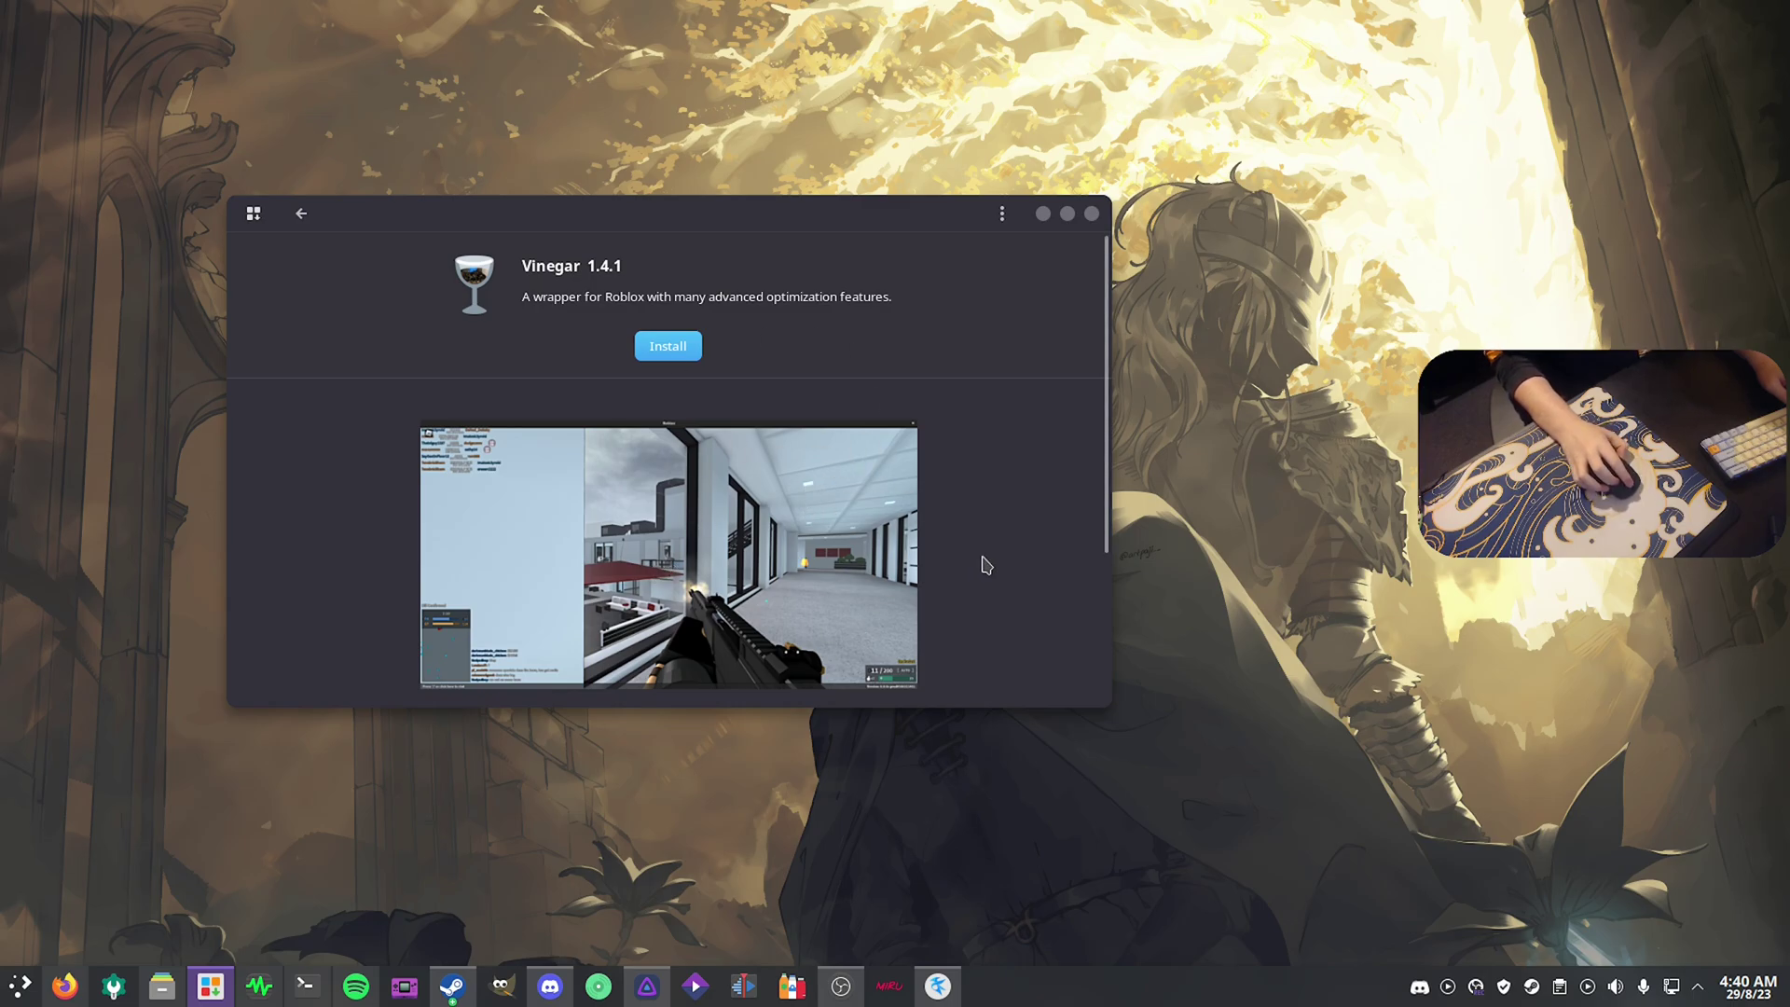
scroll(986, 565, "down", 4)
scroll(1016, 572, "up", 4)
Install the Vinegar Flatpak, apply the pending operation and authenticate with the account password
left_click(668, 346)
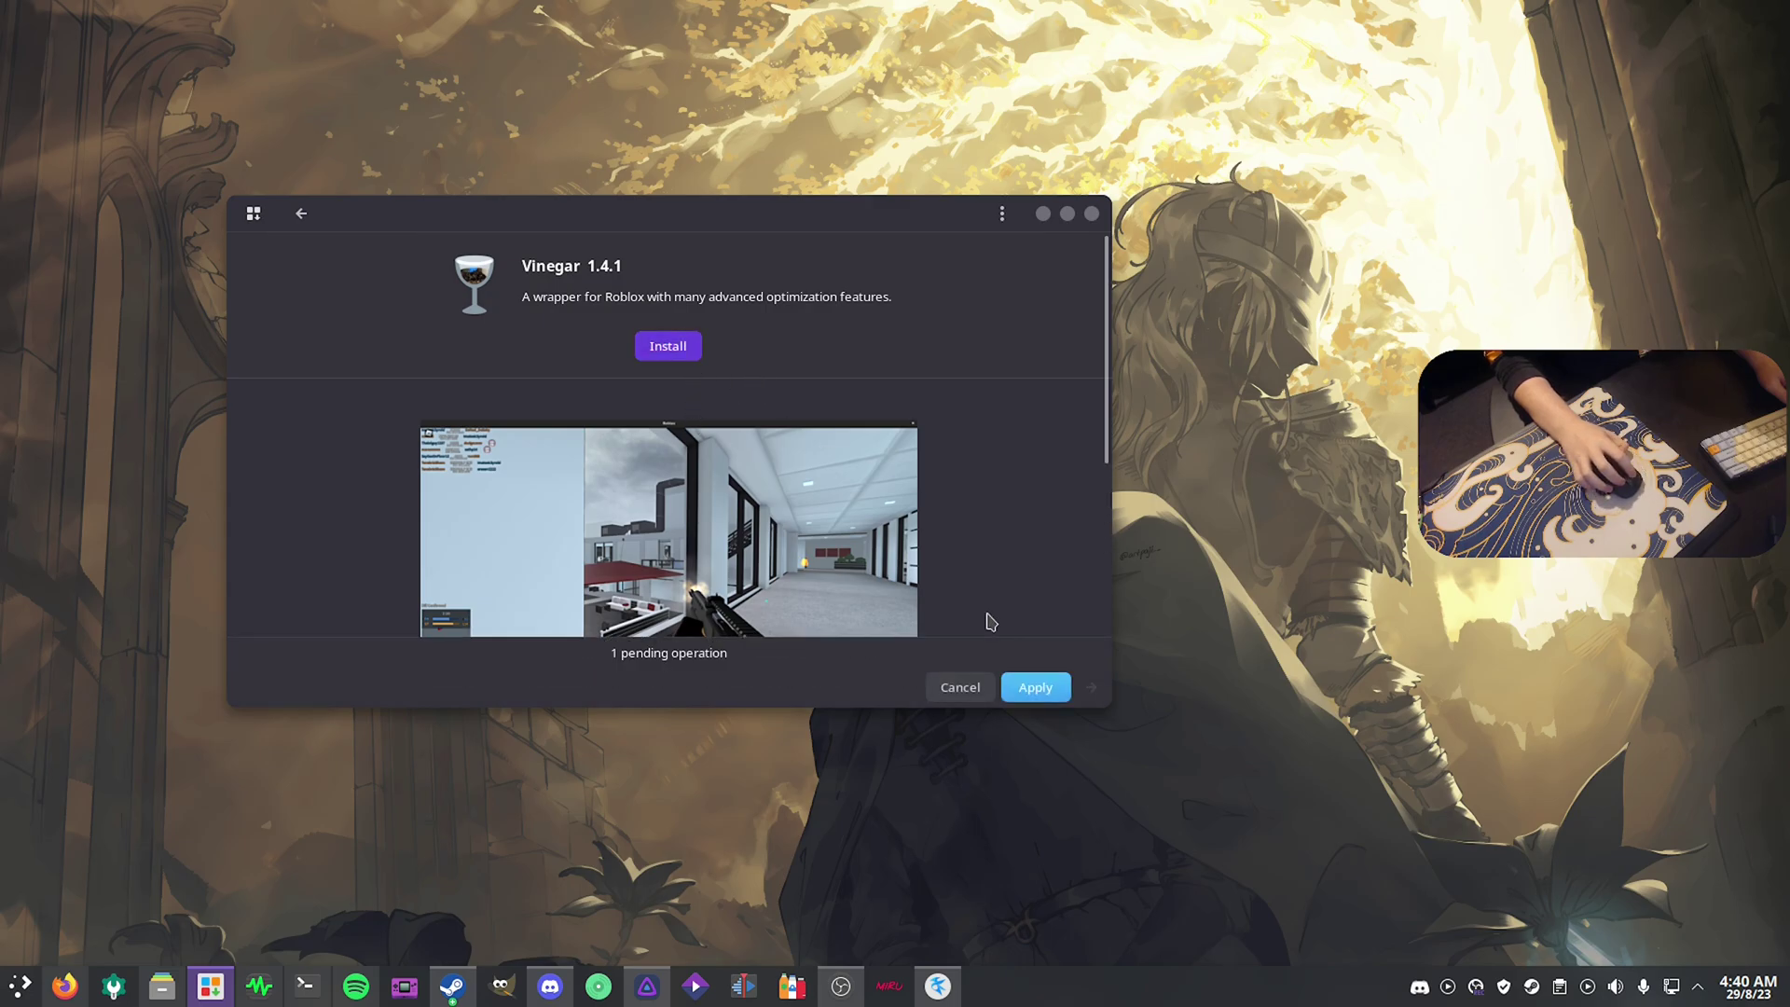
left_click(1033, 687)
left_click(809, 669)
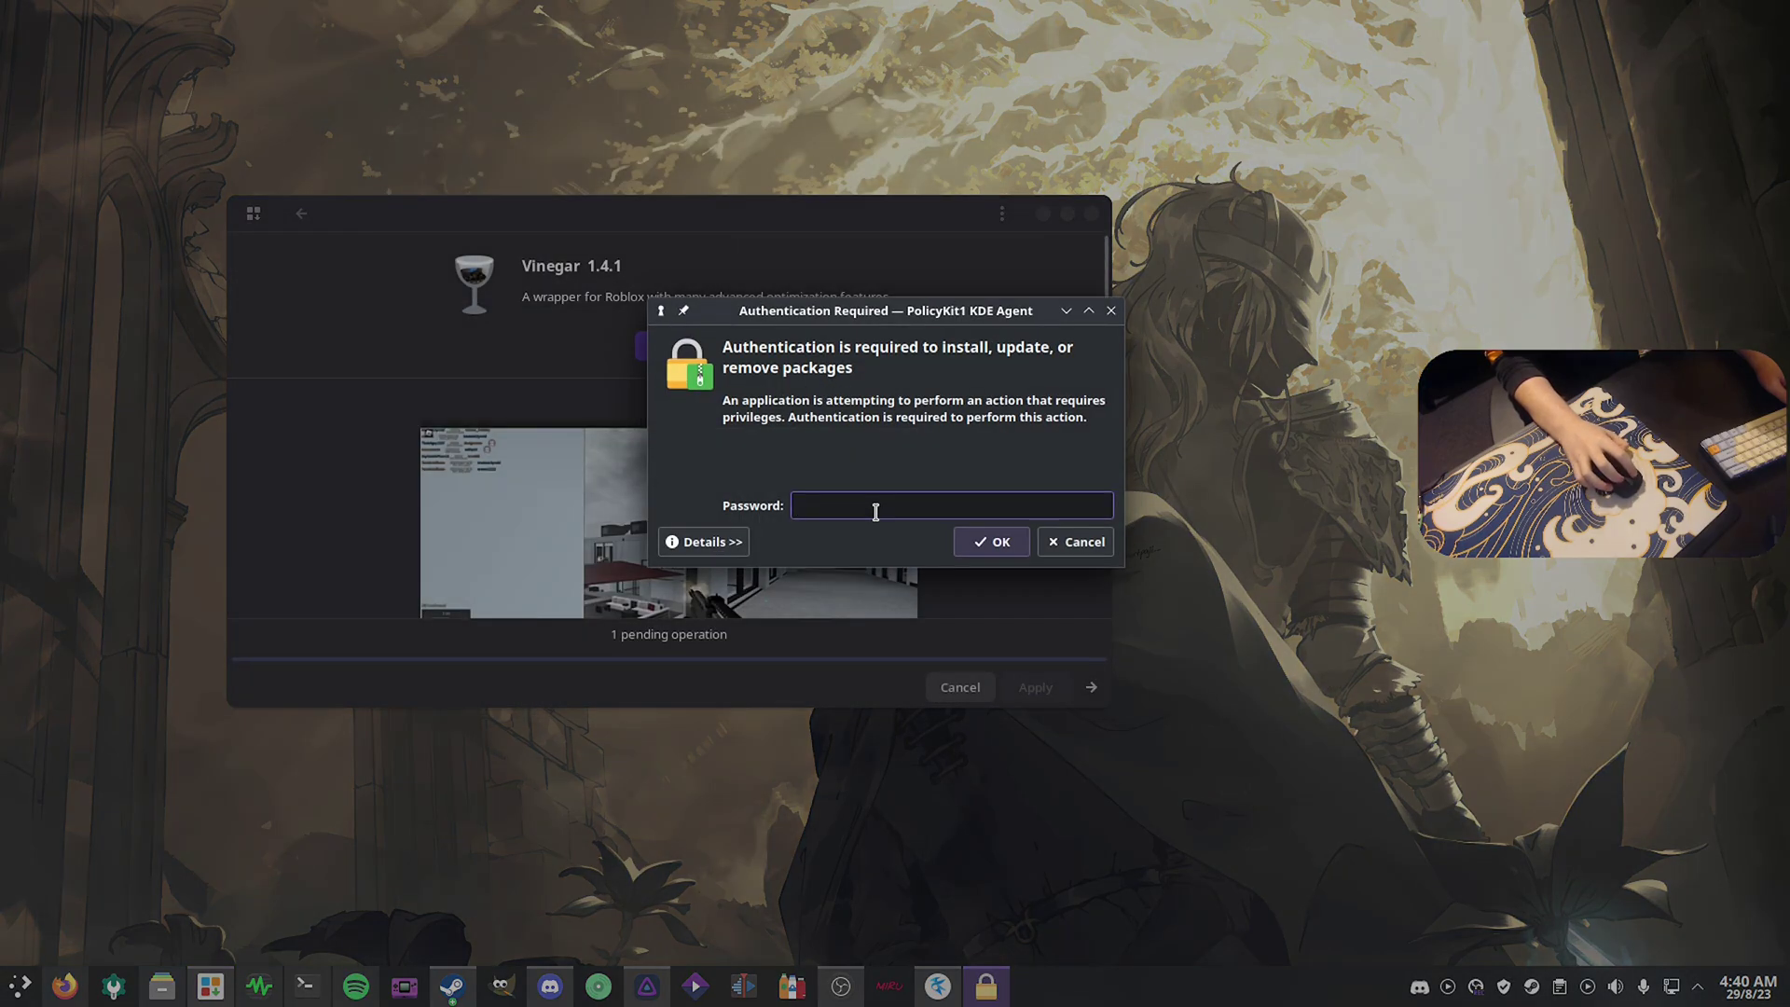
type("****")
key("Return")
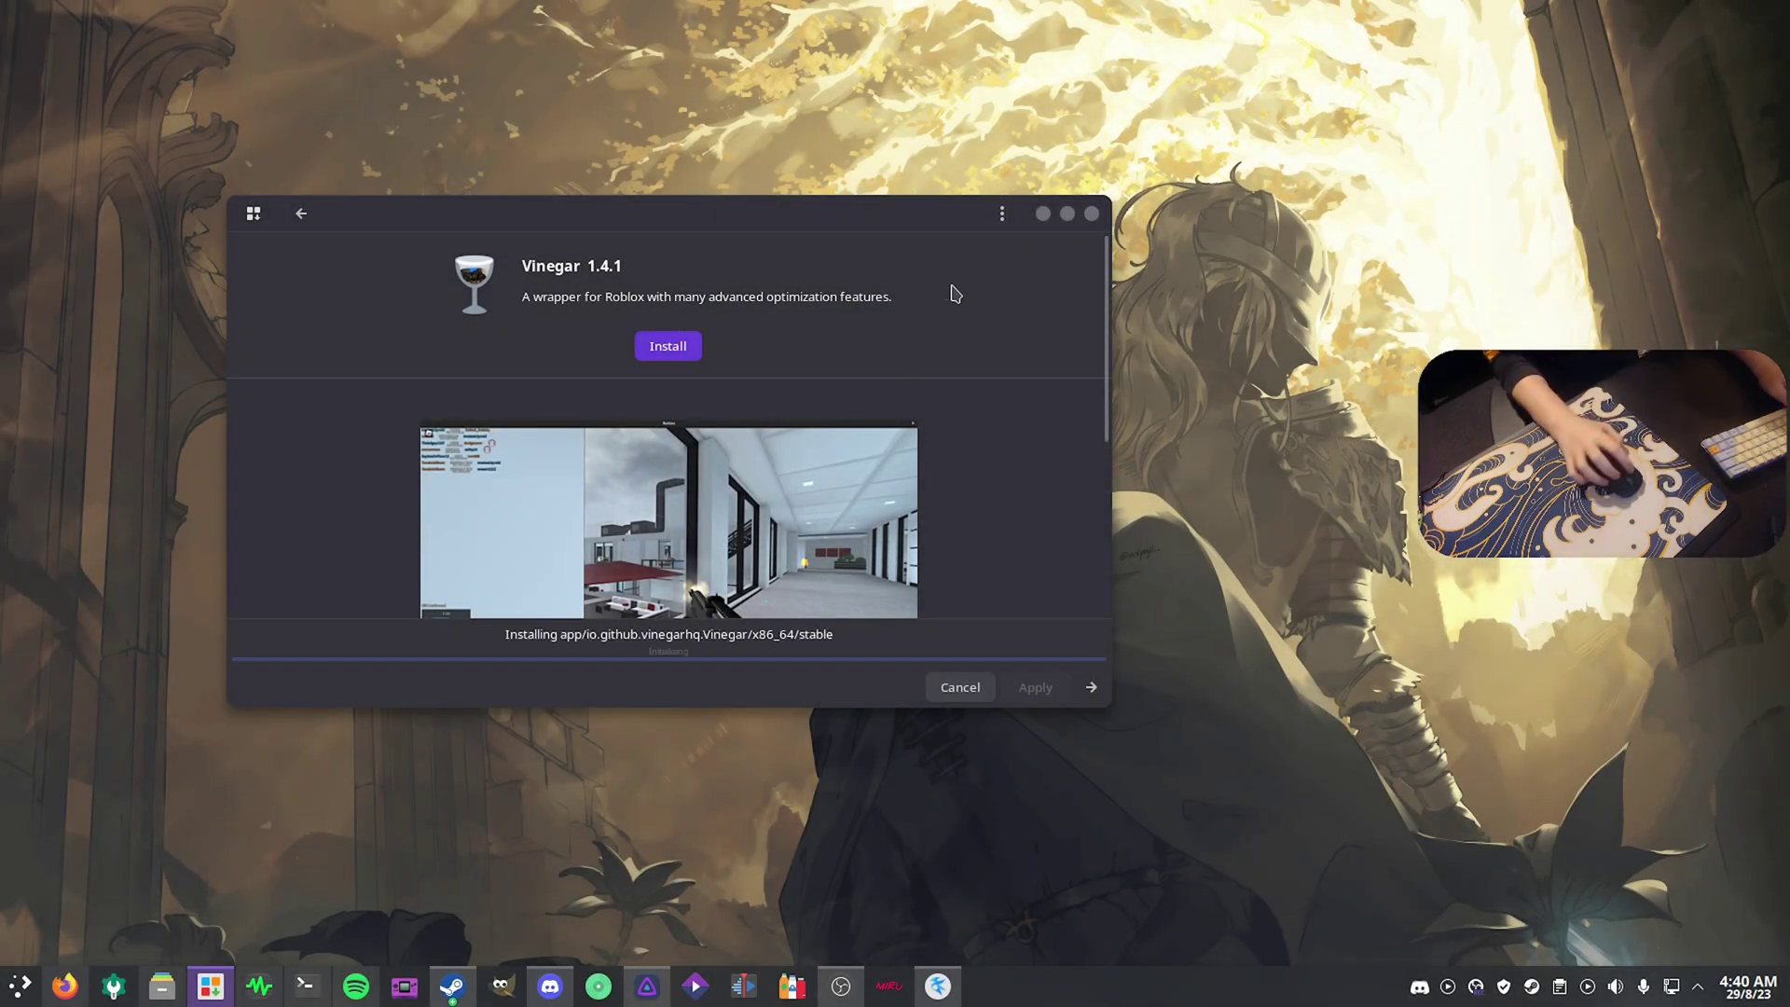
left_click_drag(831, 216, 716, 154)
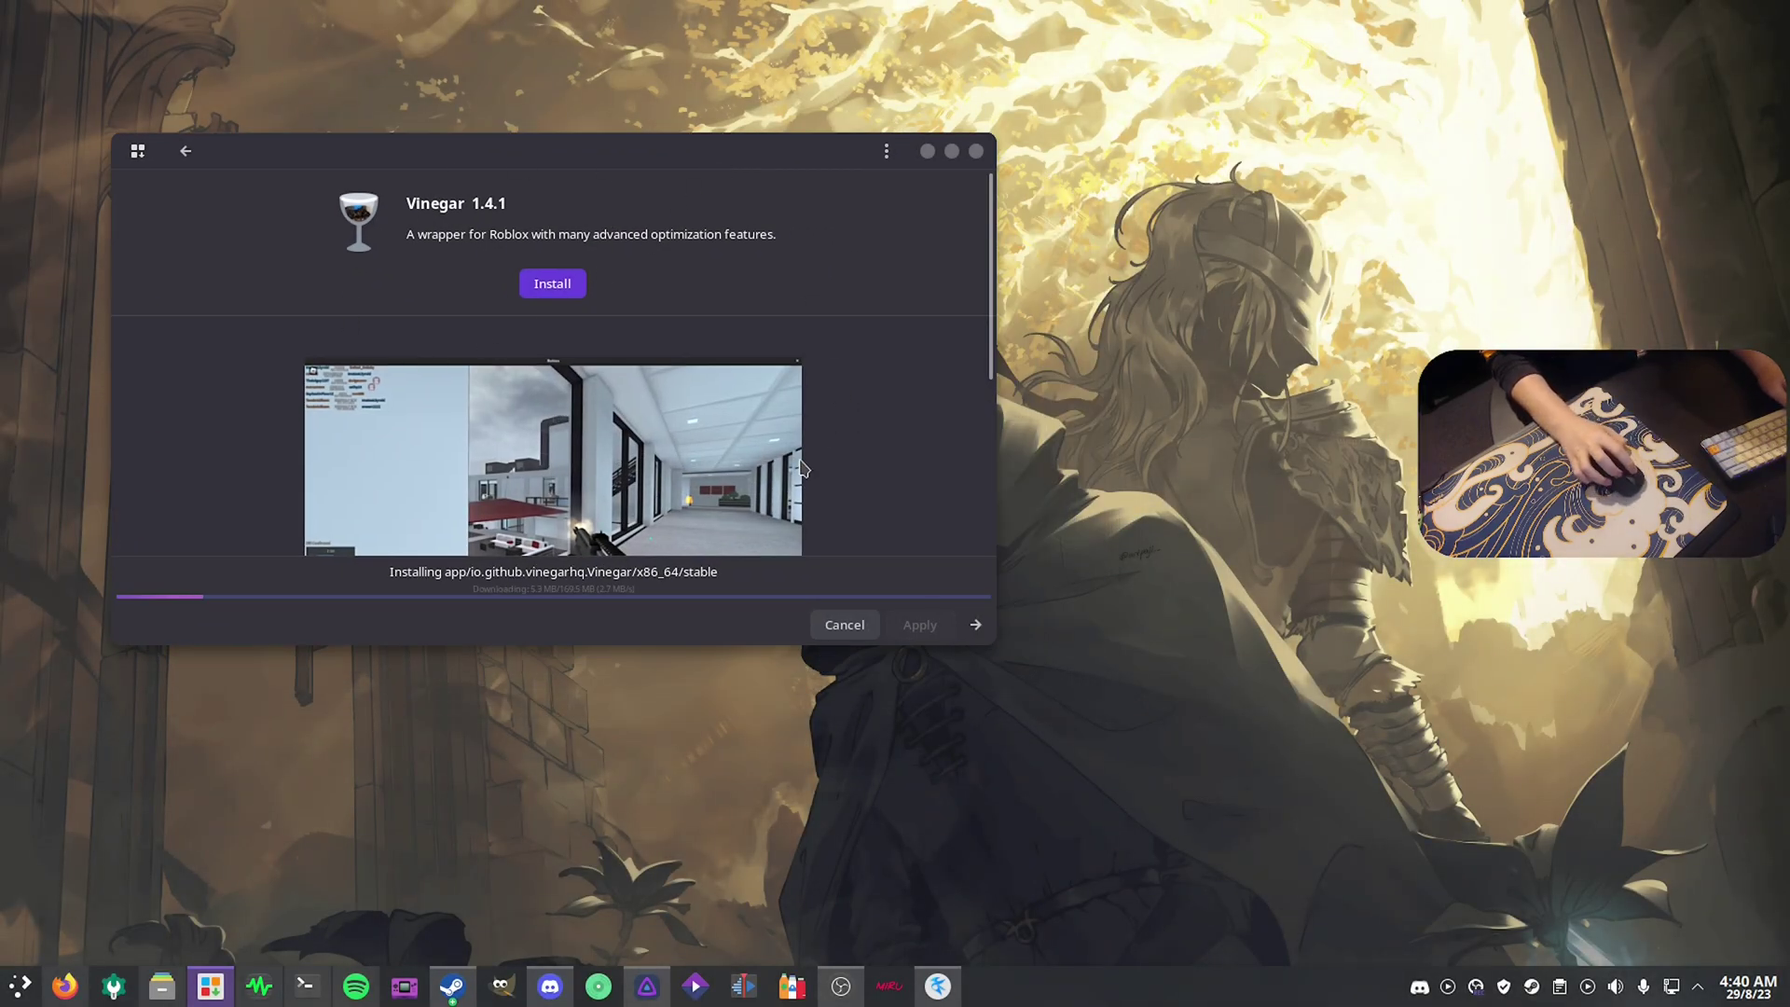
Switch to Firefox, search the web for flatpak in a new tab and open the flatpak.org site
left_click(64, 985)
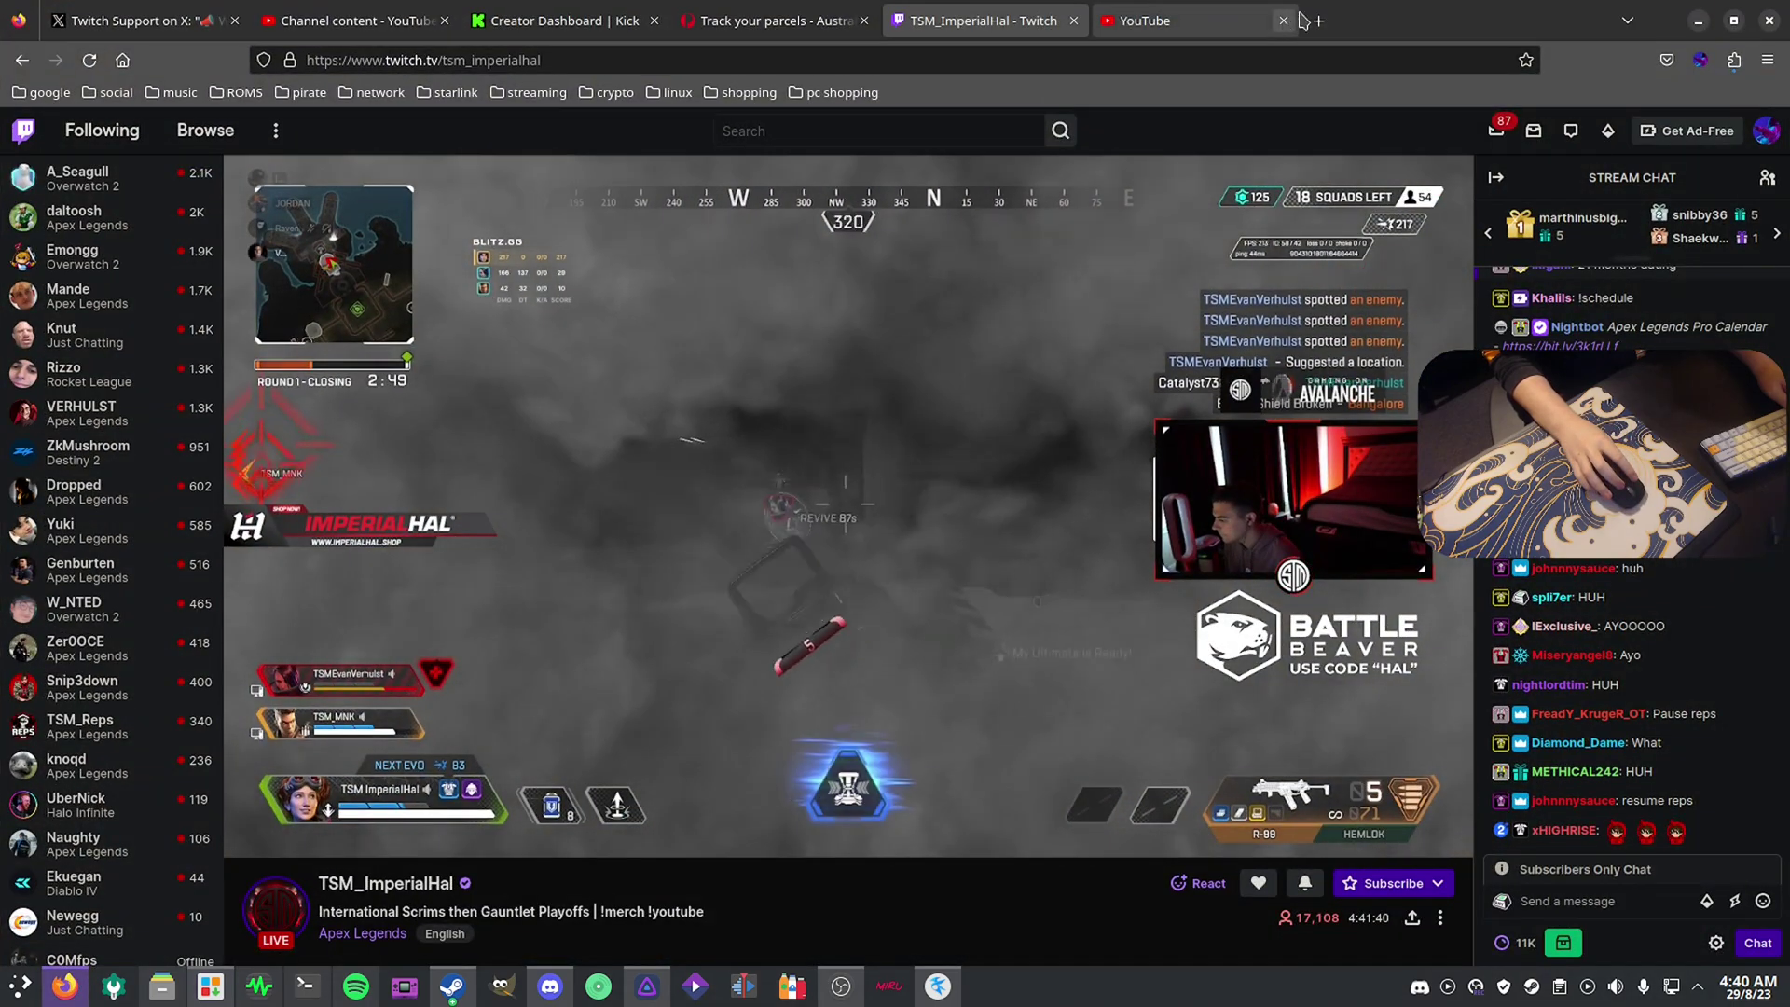
left_click(1318, 20)
type("flatpak")
key("Return")
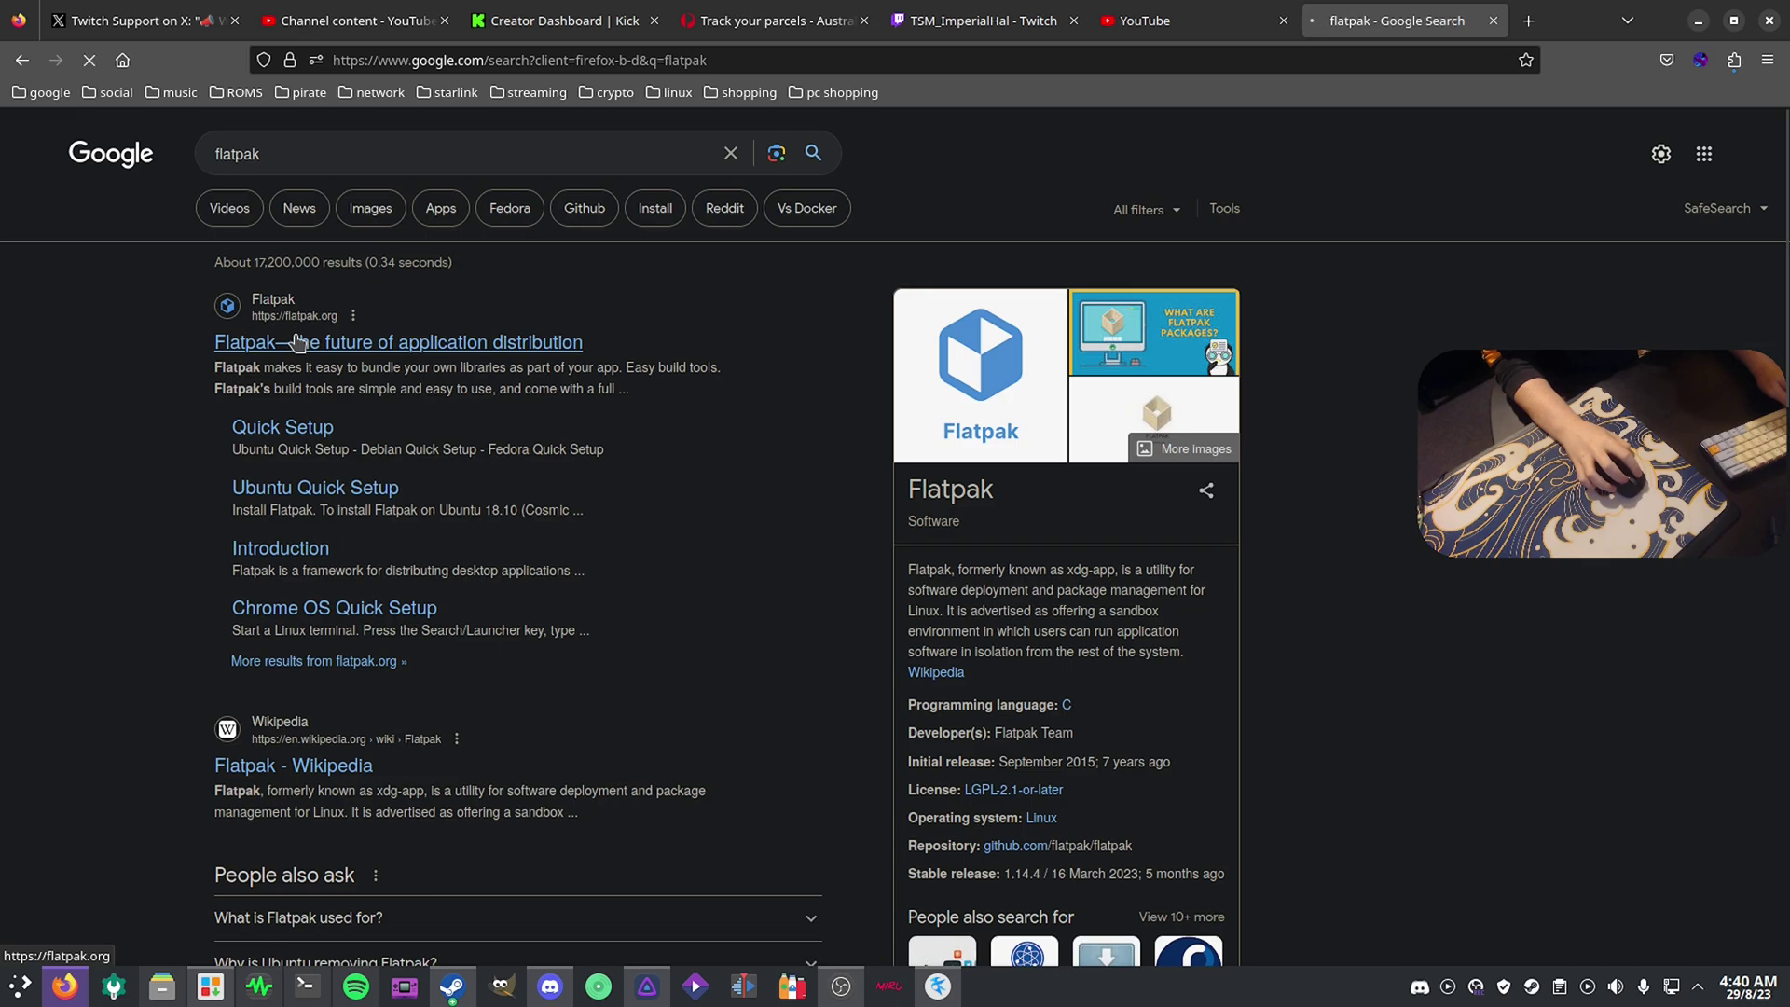
left_click(373, 345)
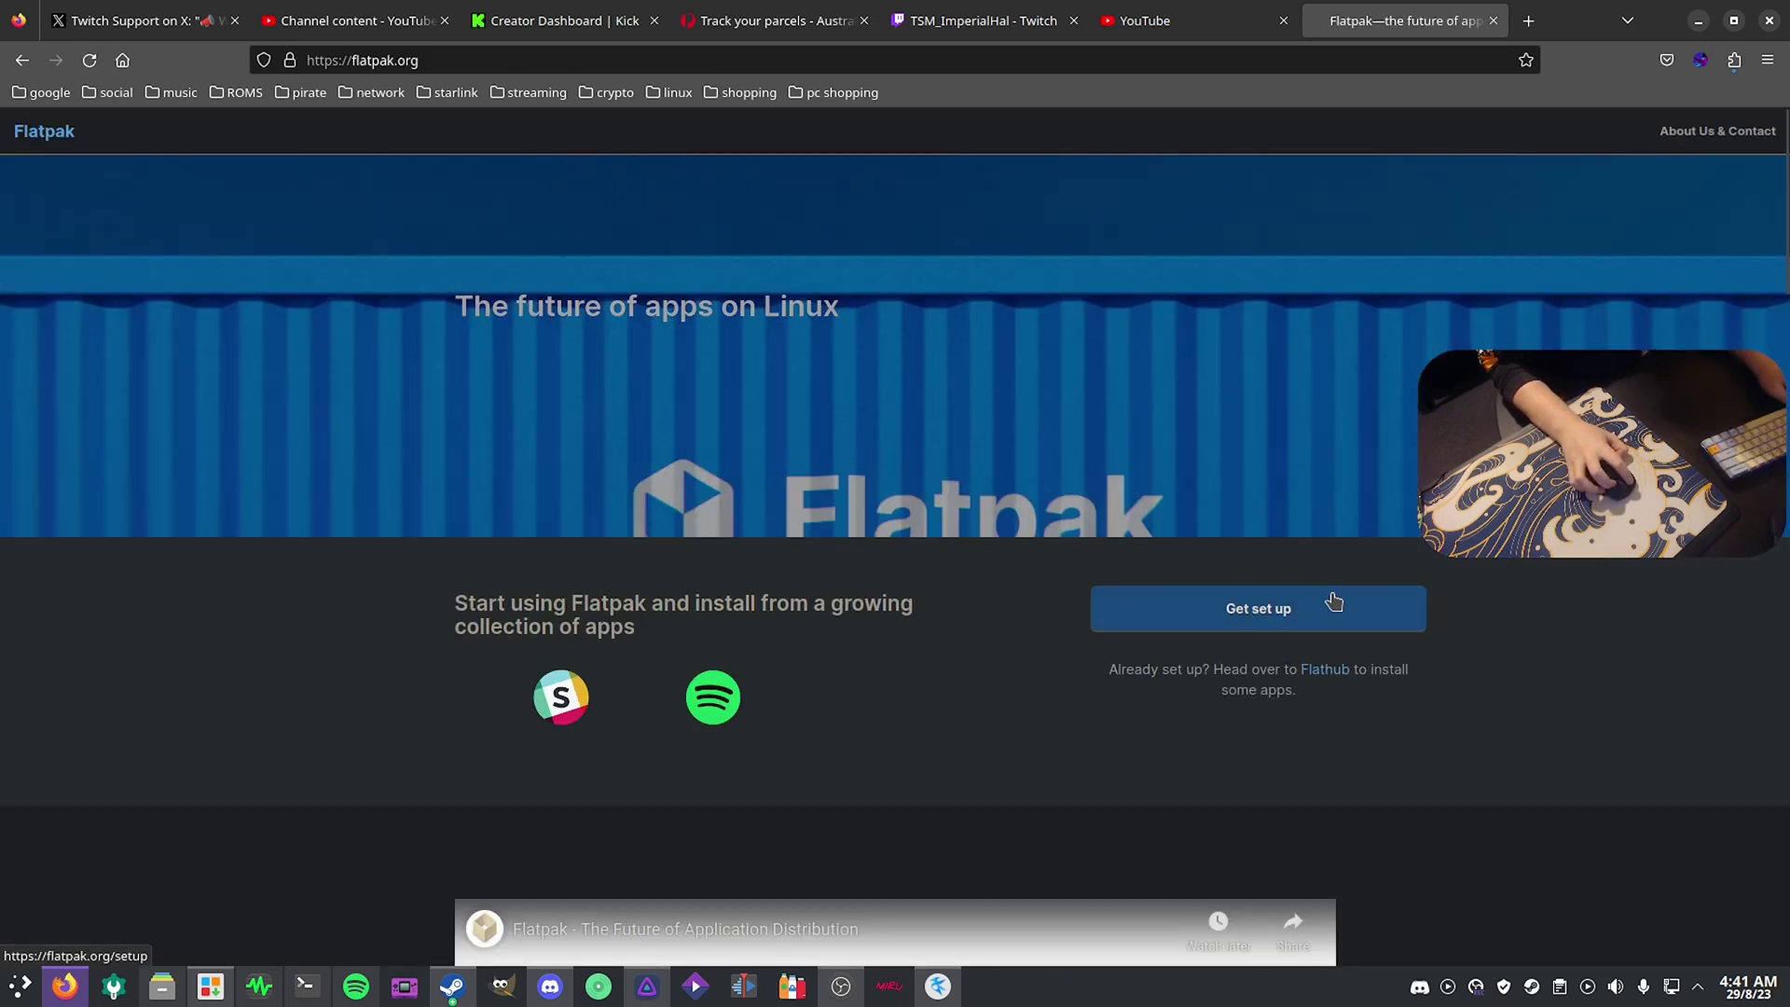
Open the Flatpak quick setup instructions for Arch and examine the terminal command for installing Flatpak
left_click(1346, 594)
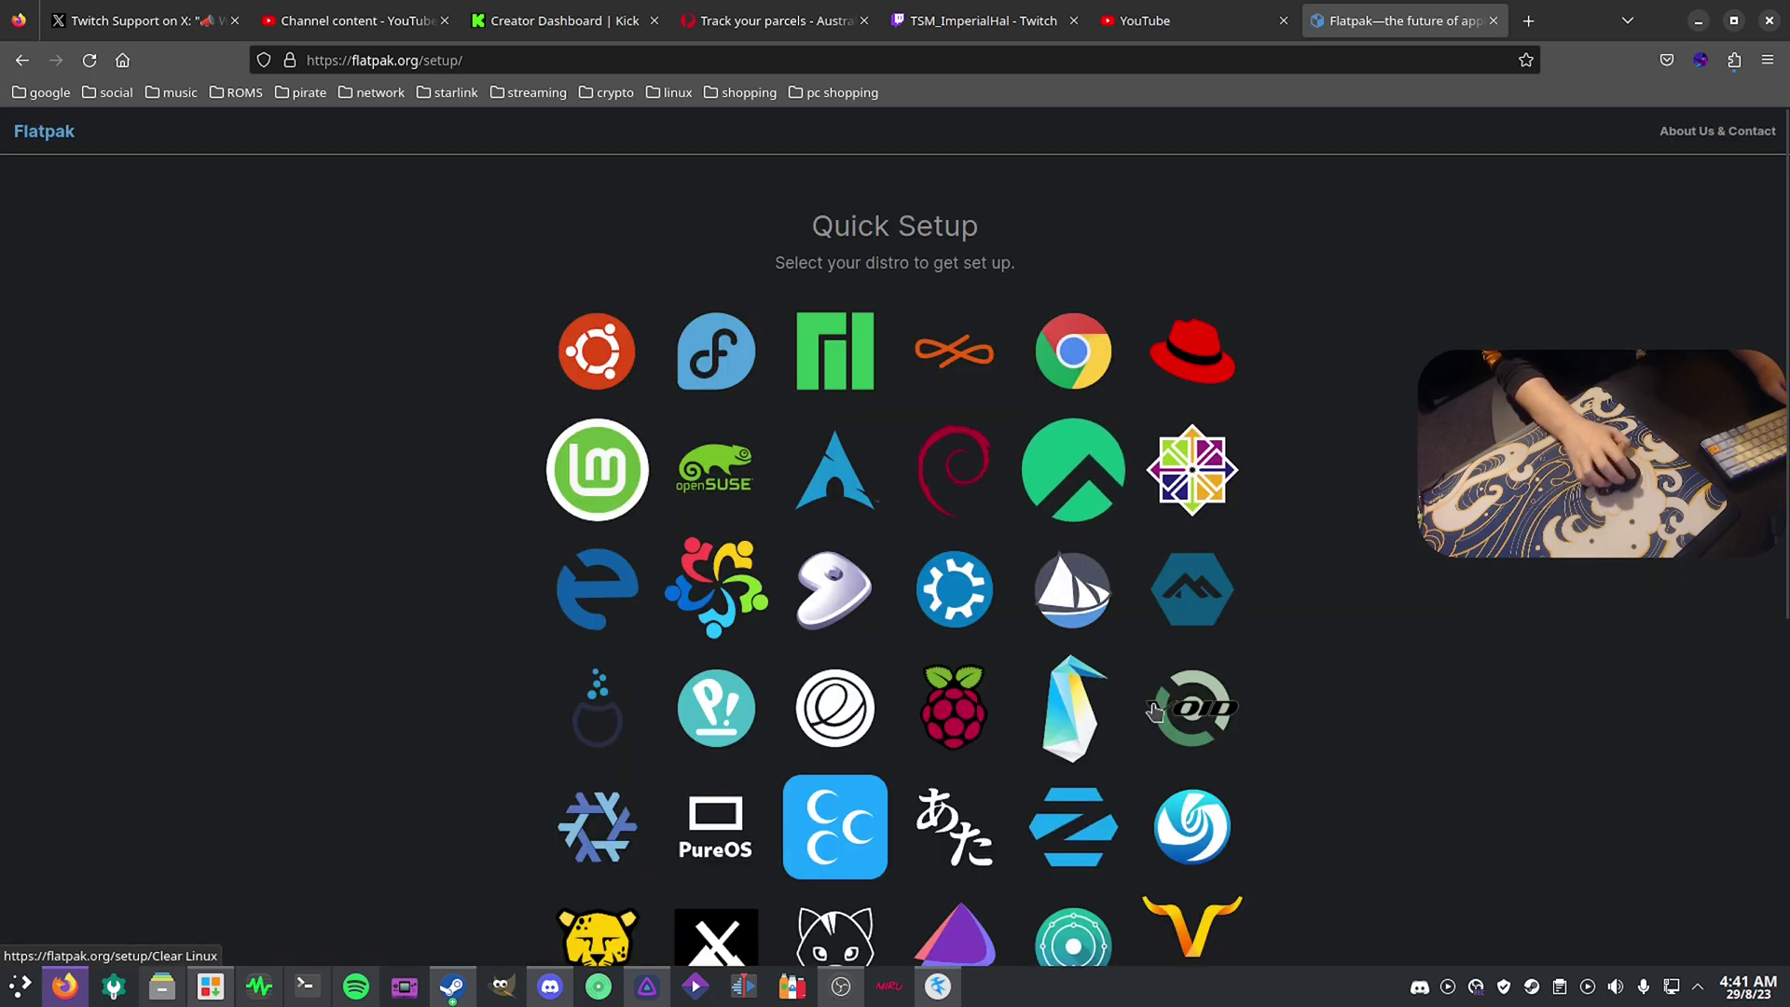
scroll(1295, 649, "down", 2)
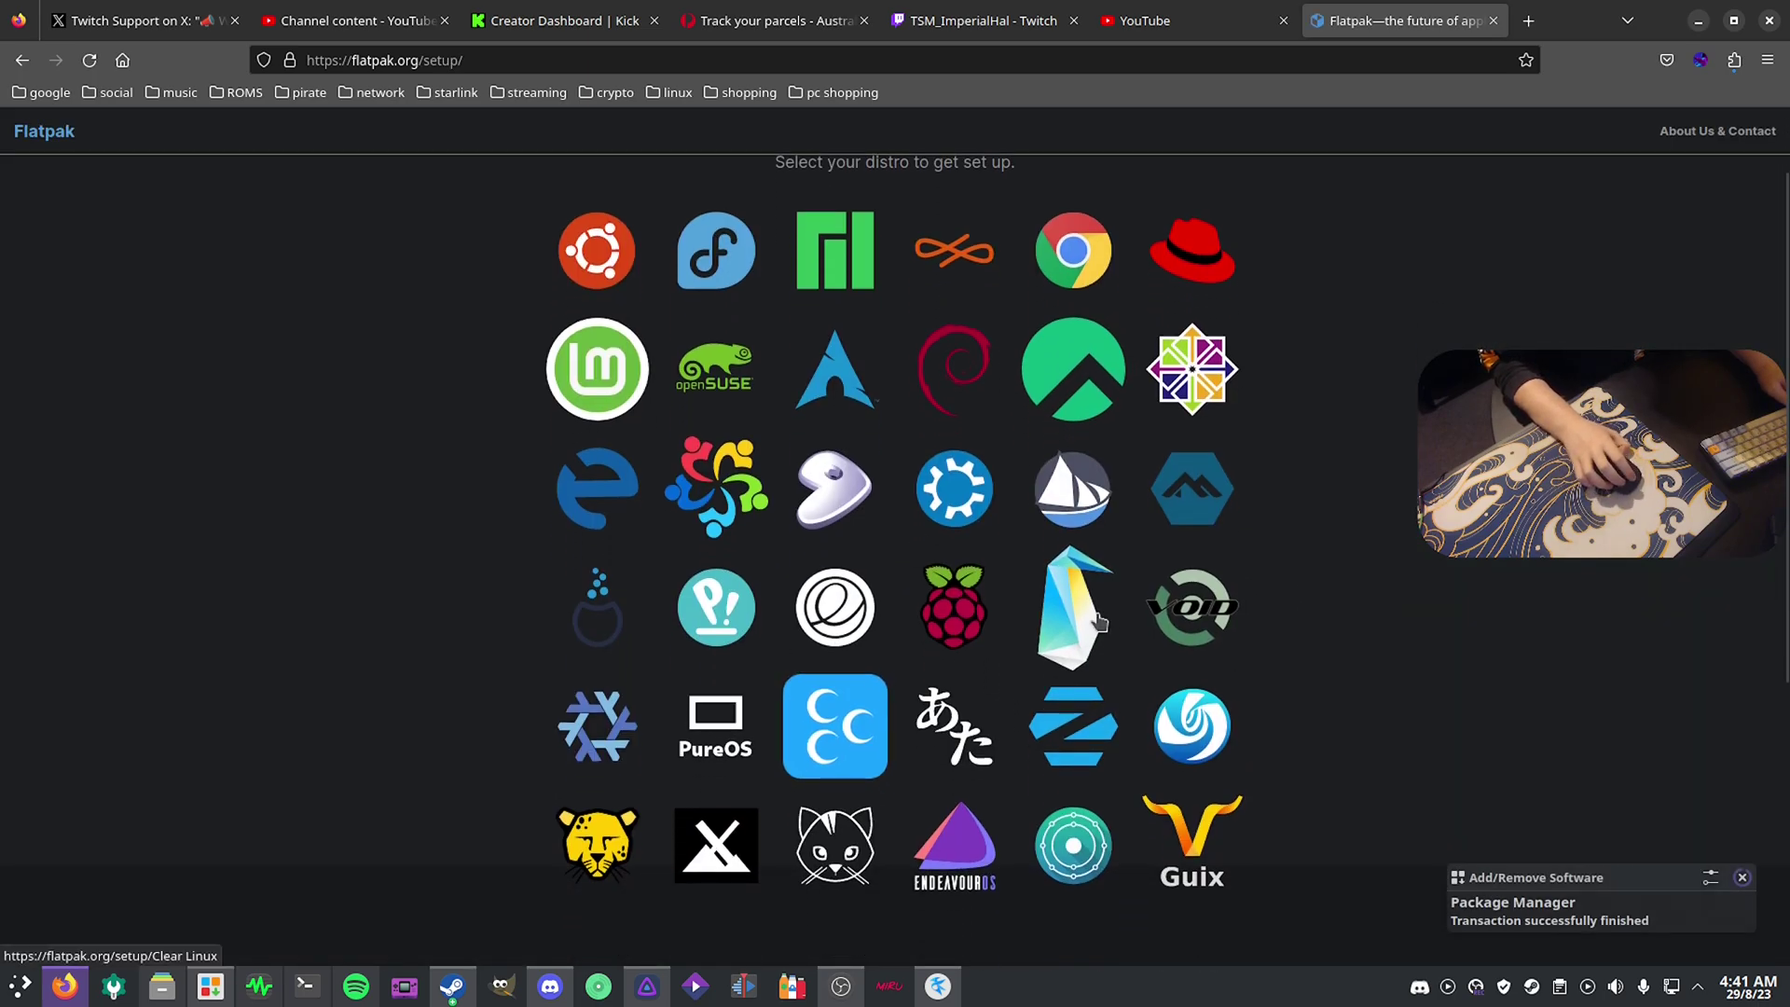
scroll(1098, 623, "up", 2)
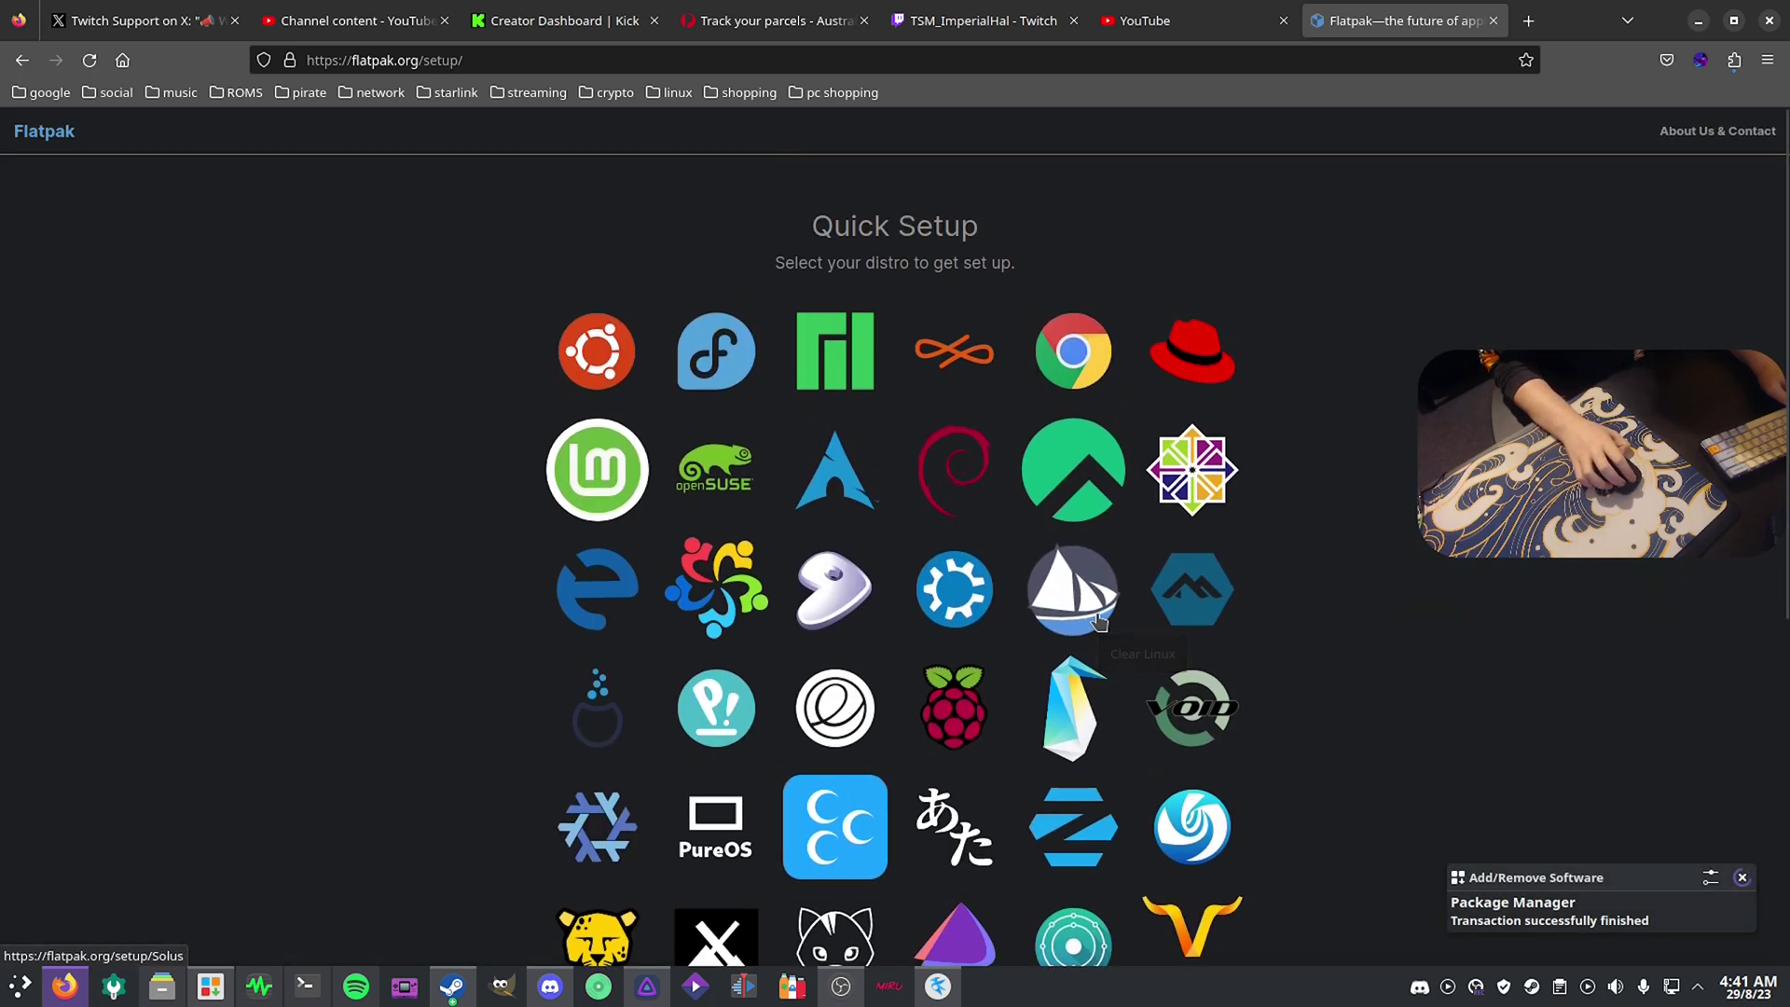
left_click(822, 495)
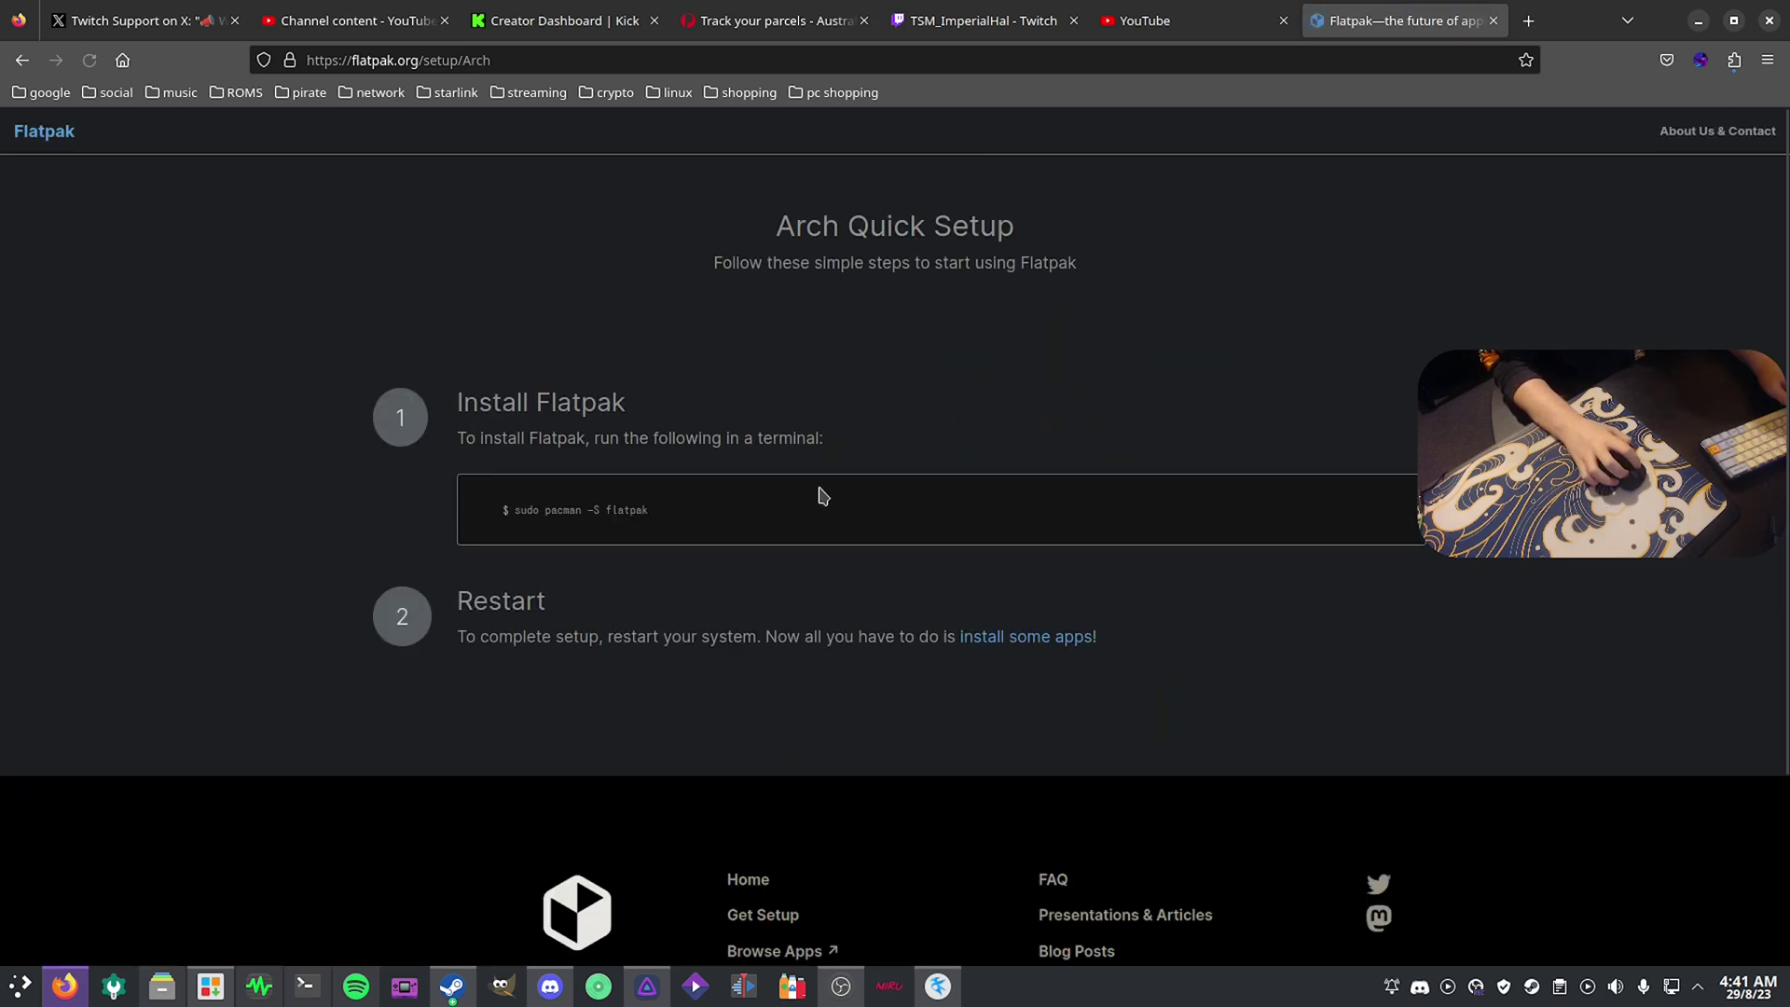
left_click_drag(516, 510, 668, 512)
left_click(683, 508)
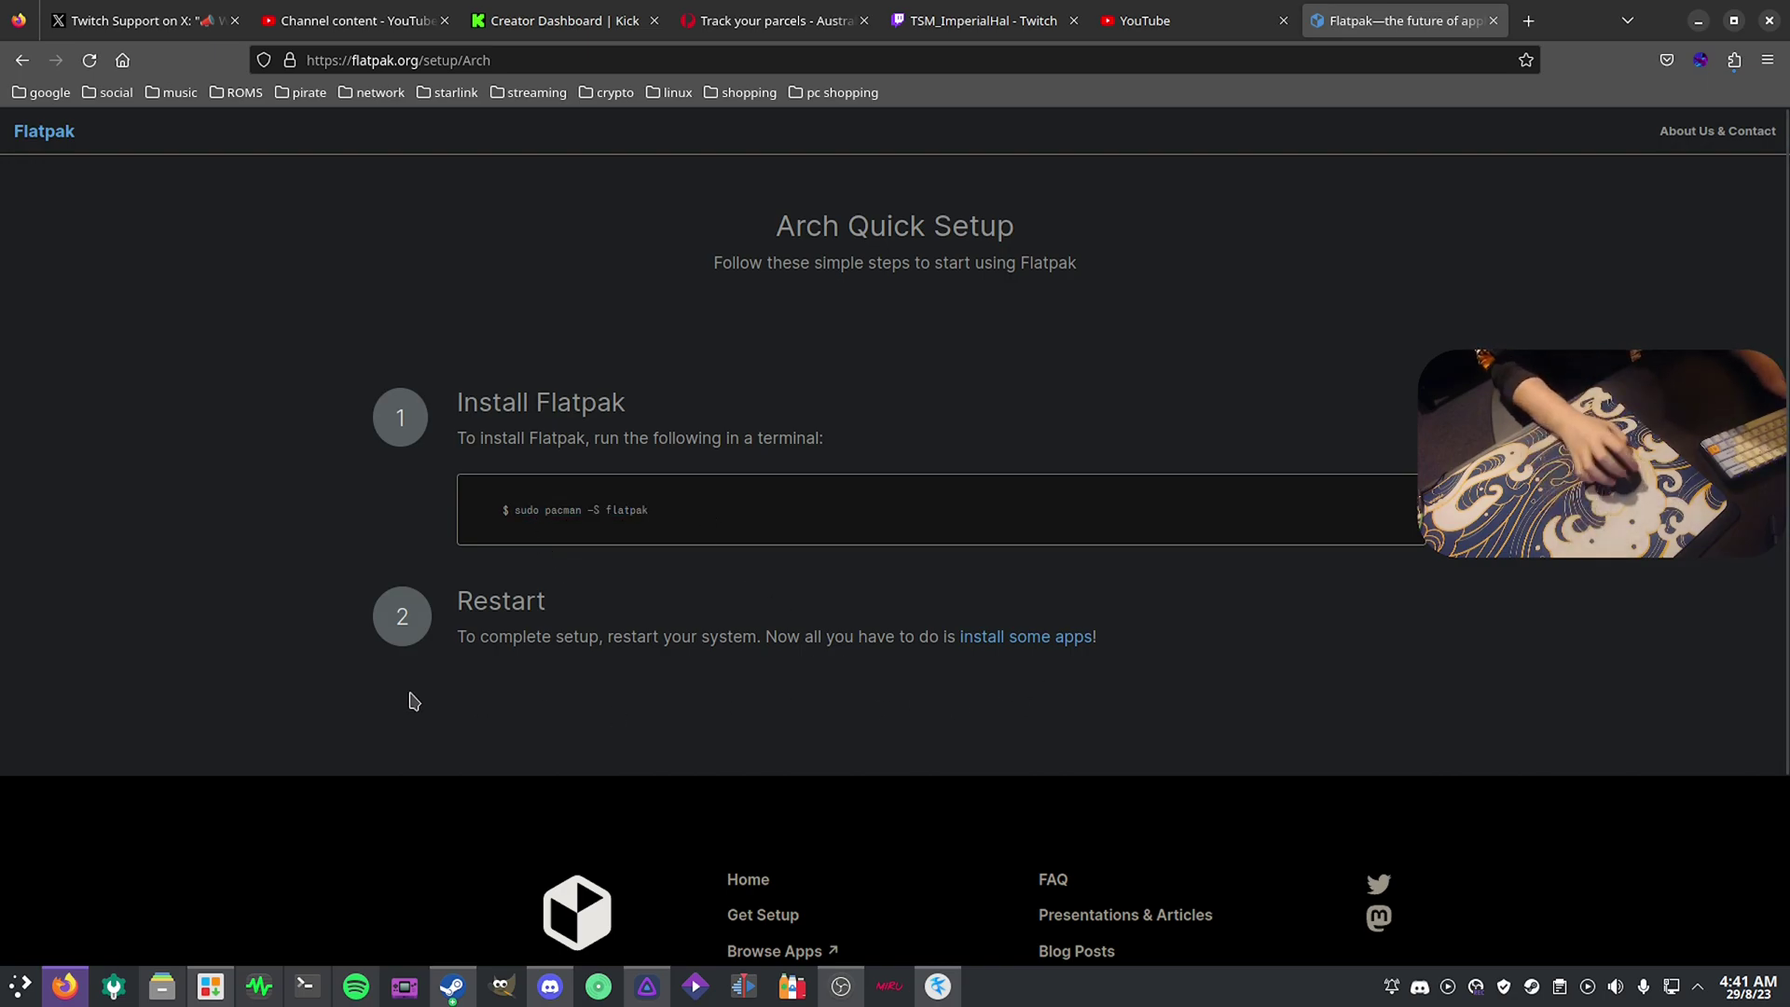
Return to the vinegar results in the package manager, and find and launch Roblox App (Vinegar) from the application launcher
left_click(211, 986)
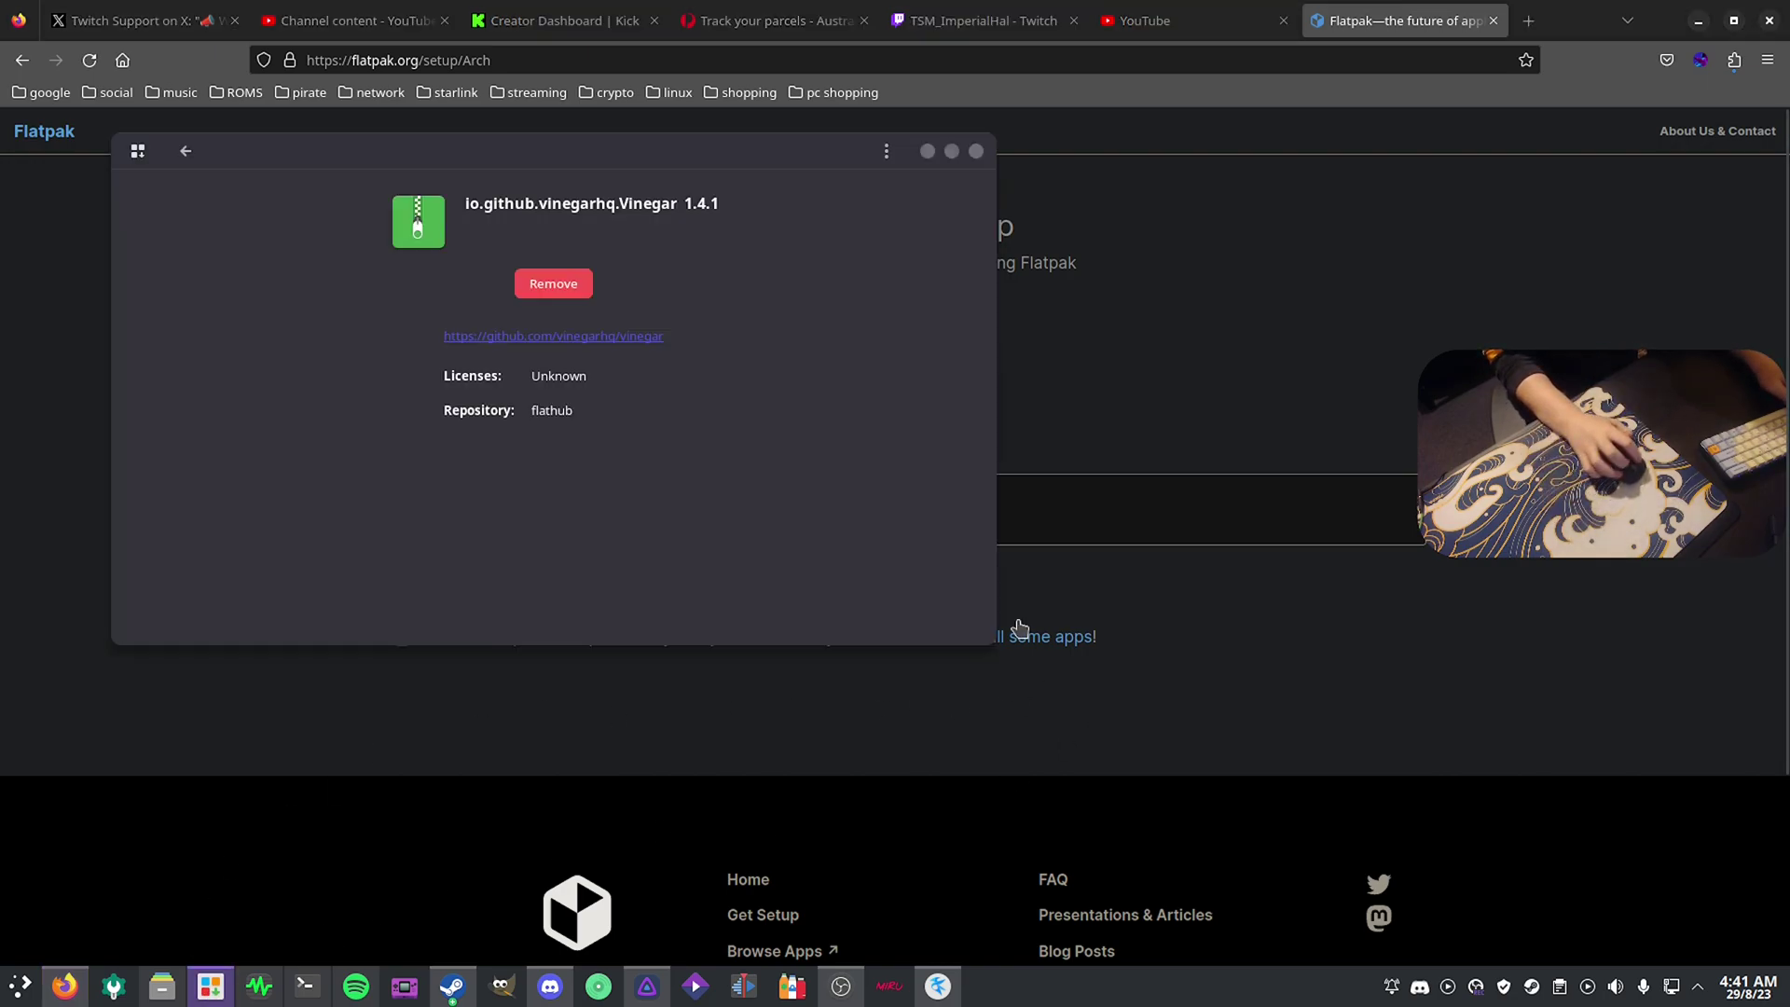
left_click(185, 150)
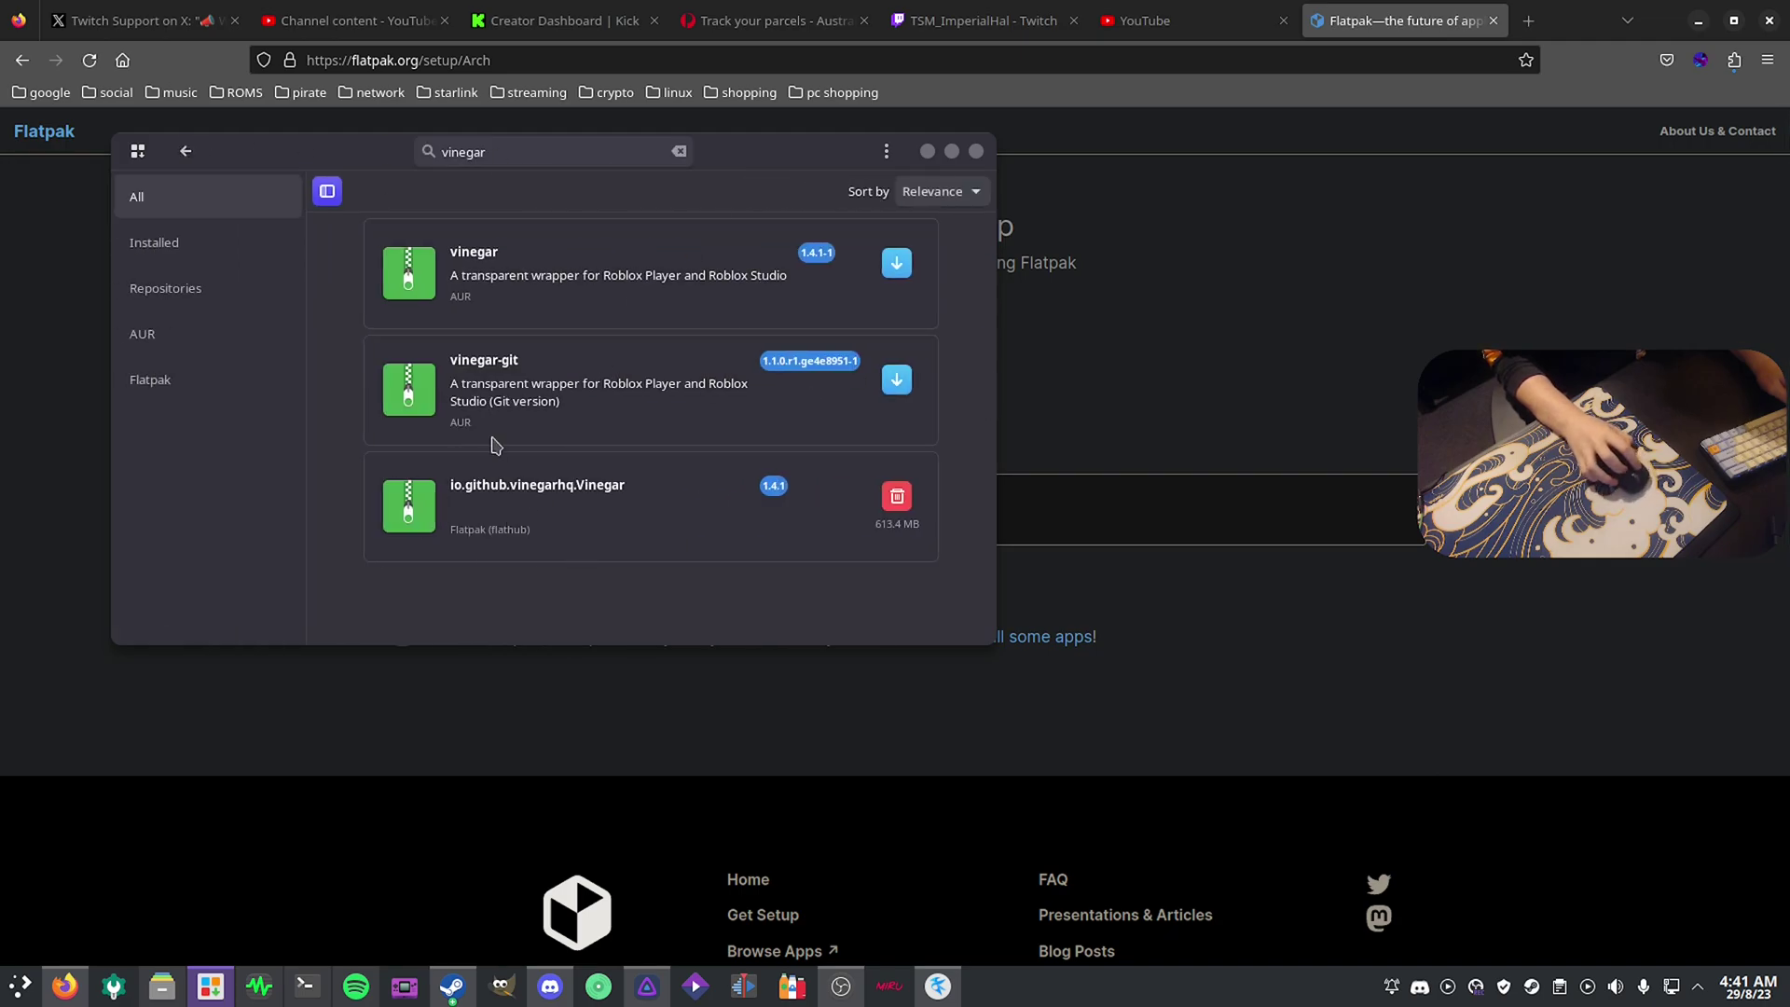
left_click(18, 986)
type("vine")
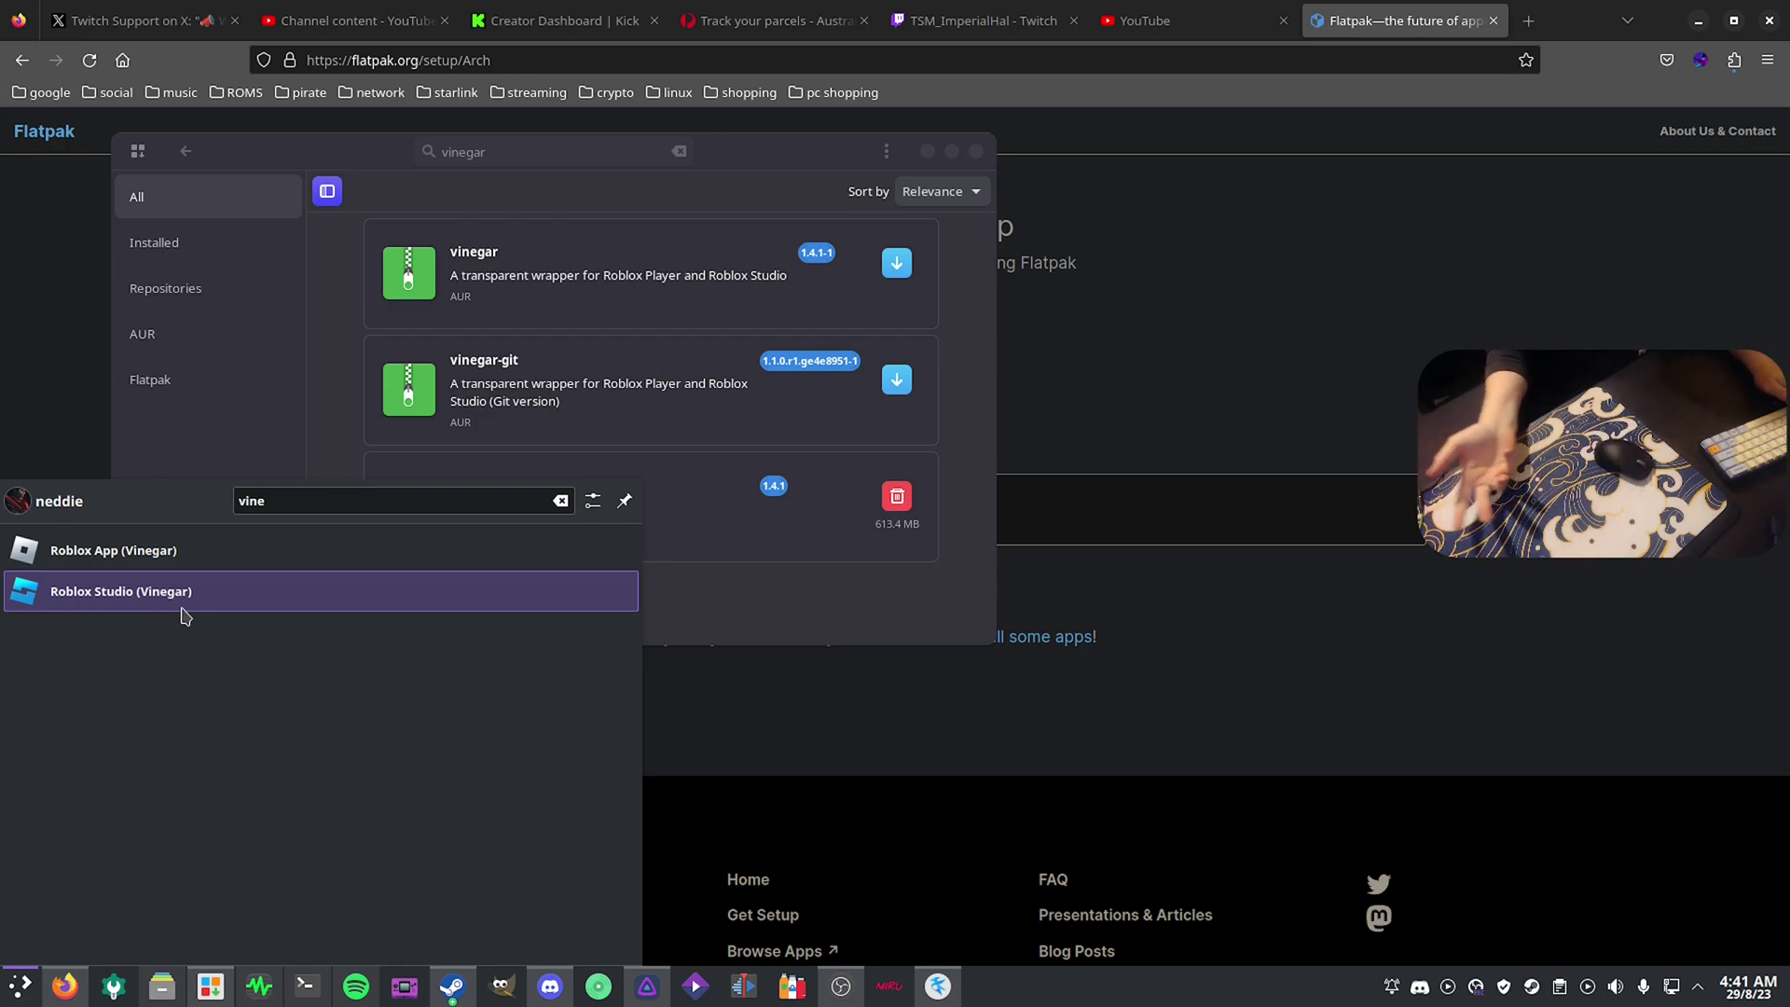
left_click(160, 551)
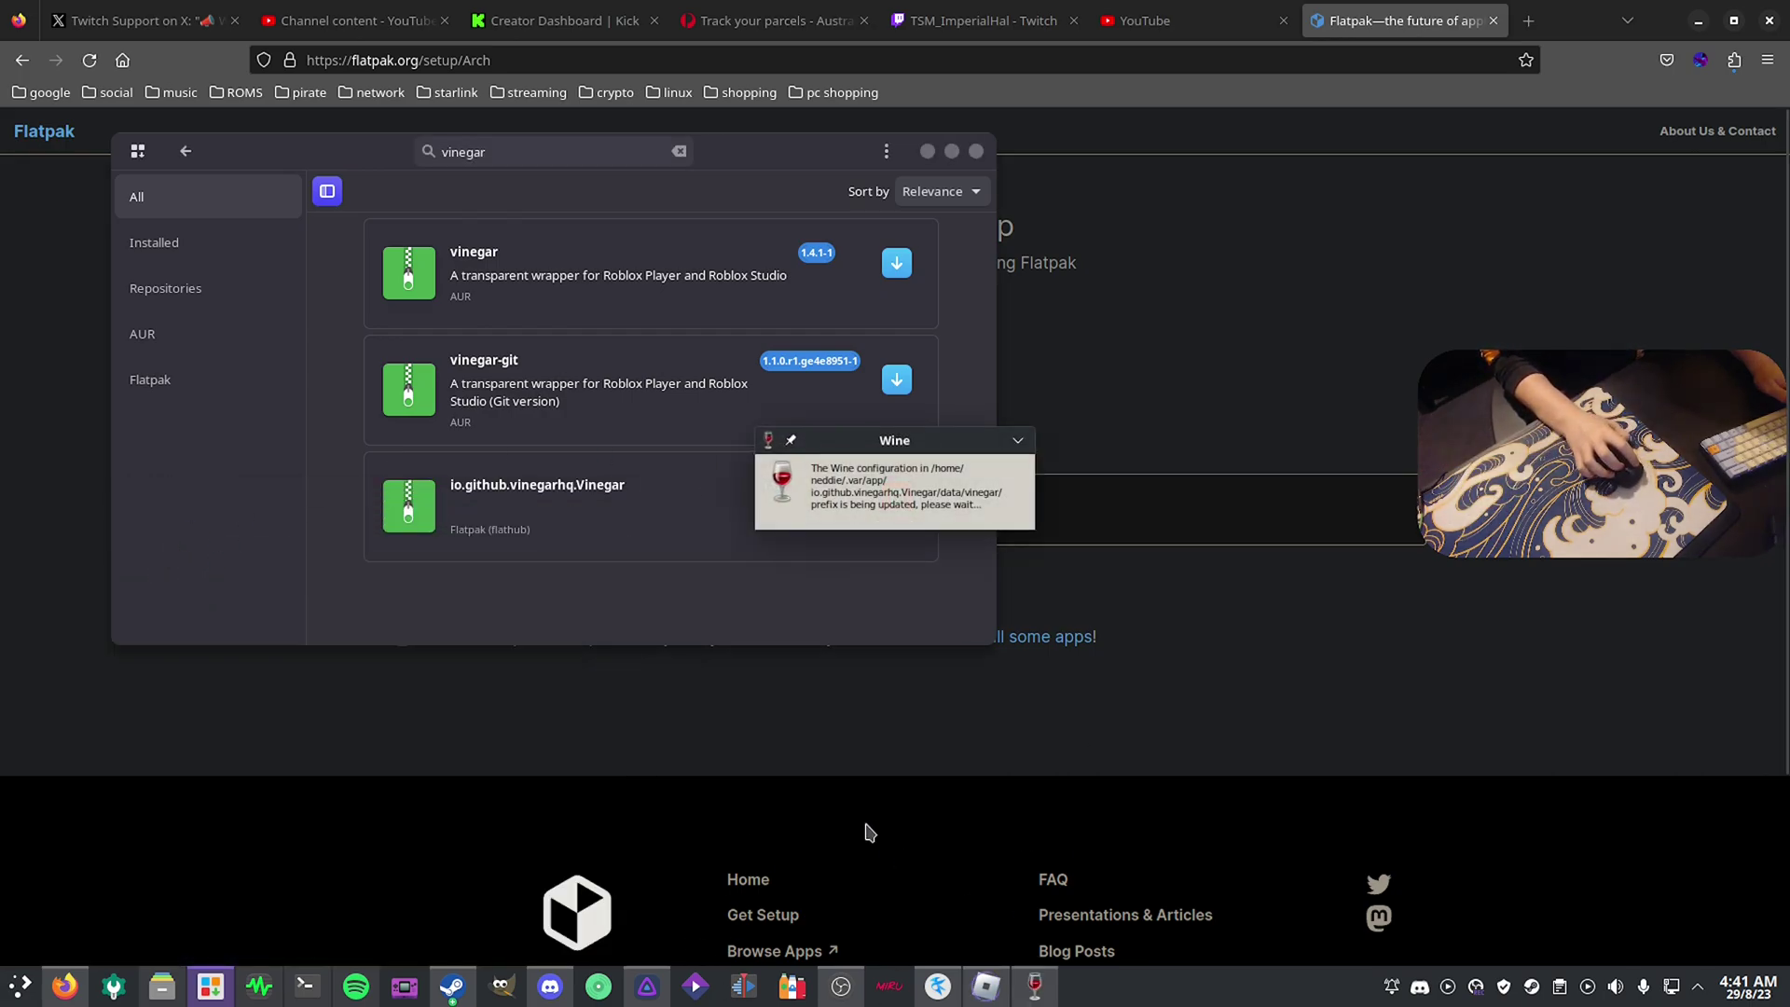
Minimize the package manager window and move the Wine dialog aside
left_click(927, 152)
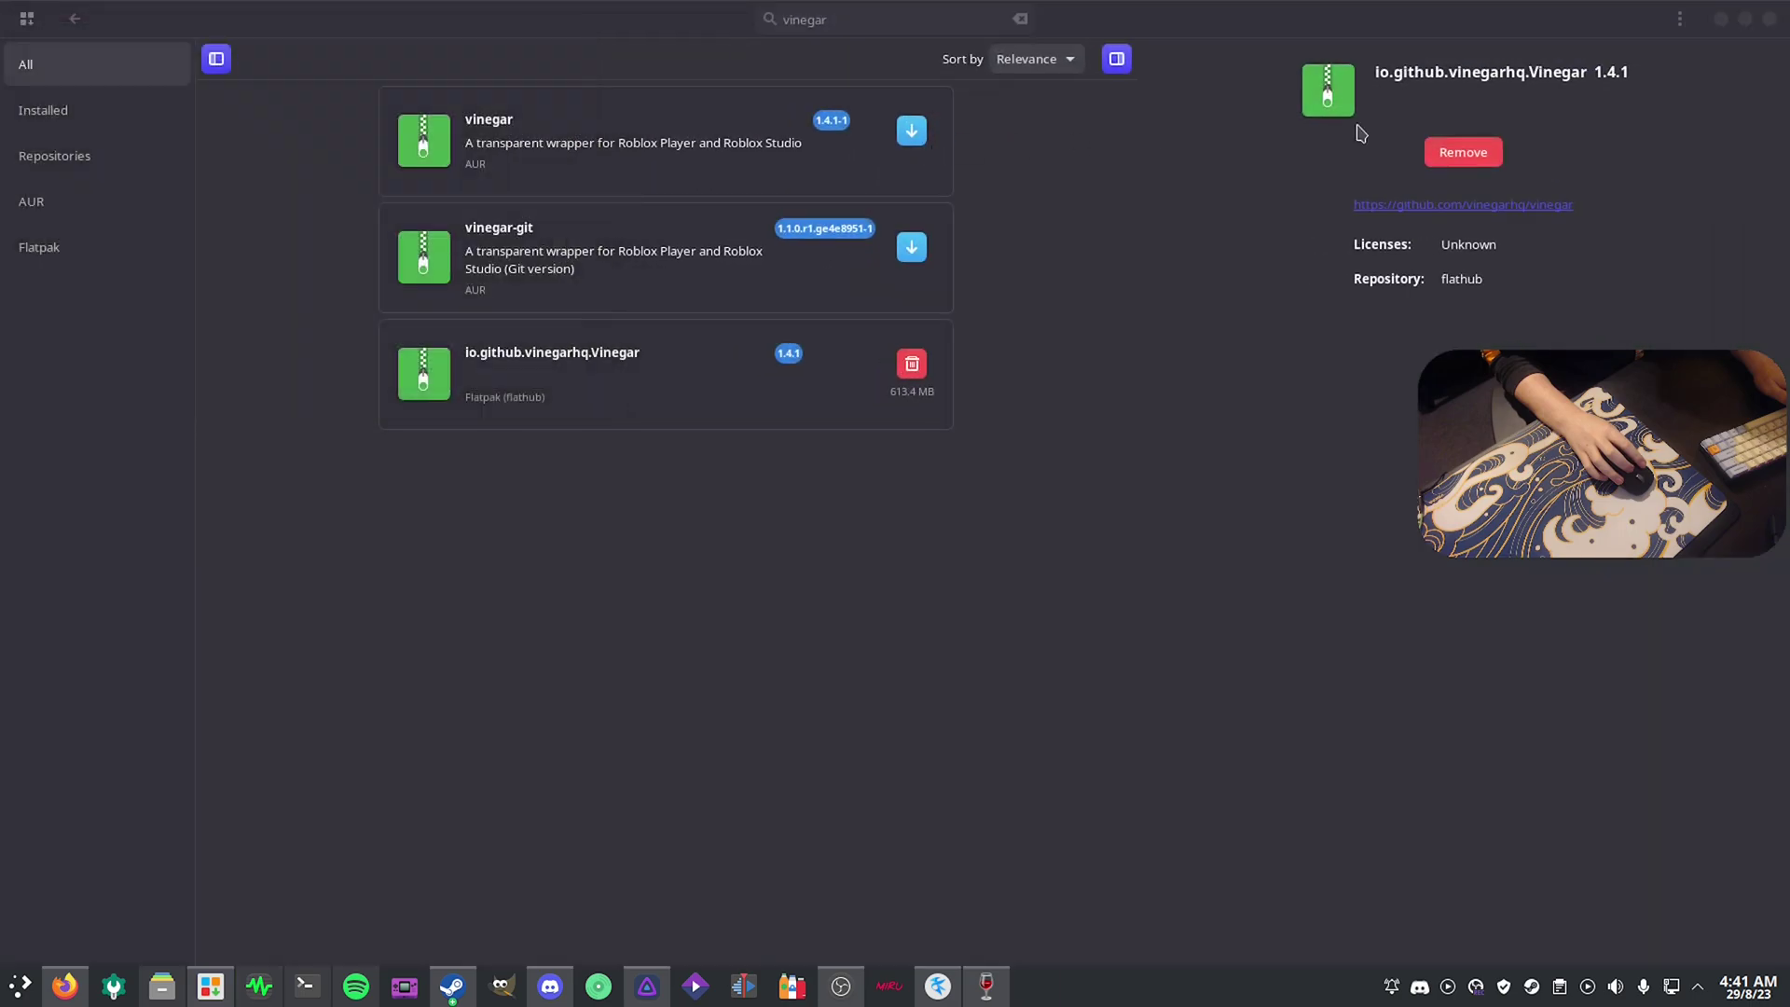
left_click(1719, 19)
left_click_drag(891, 436, 1303, 320)
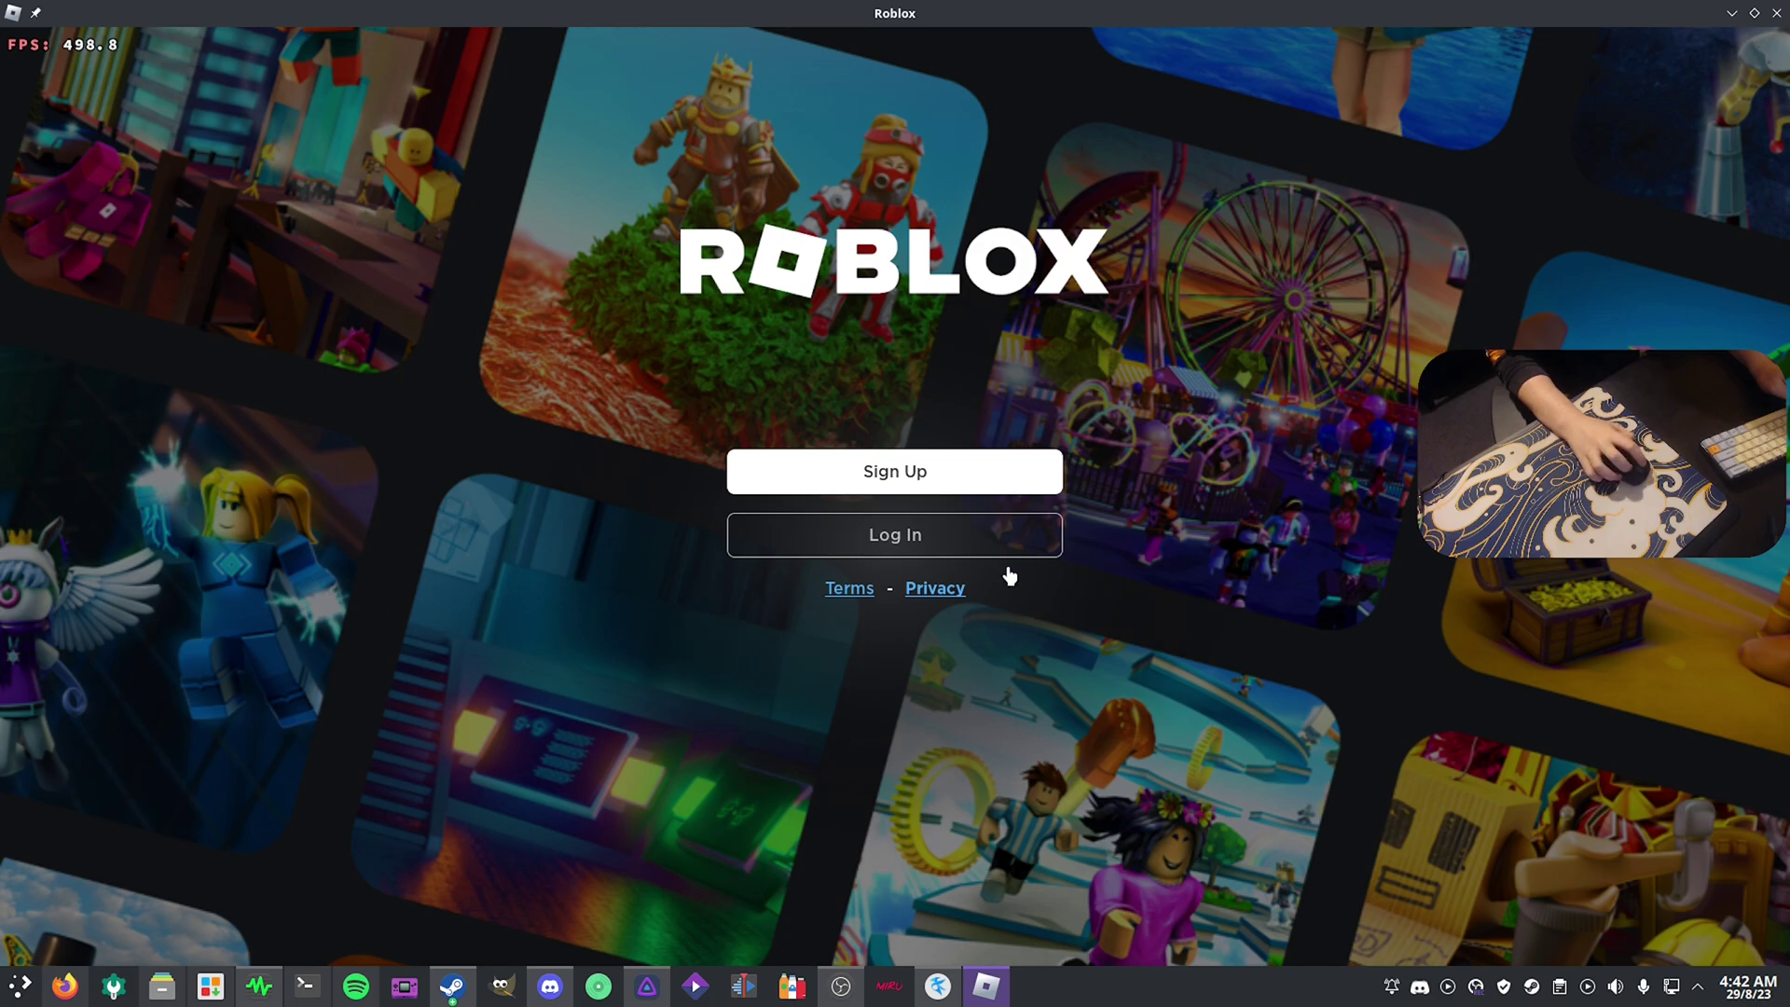
Open the Roblox login form and try to log in with the account username and password
left_click(937, 545)
left_click(853, 466)
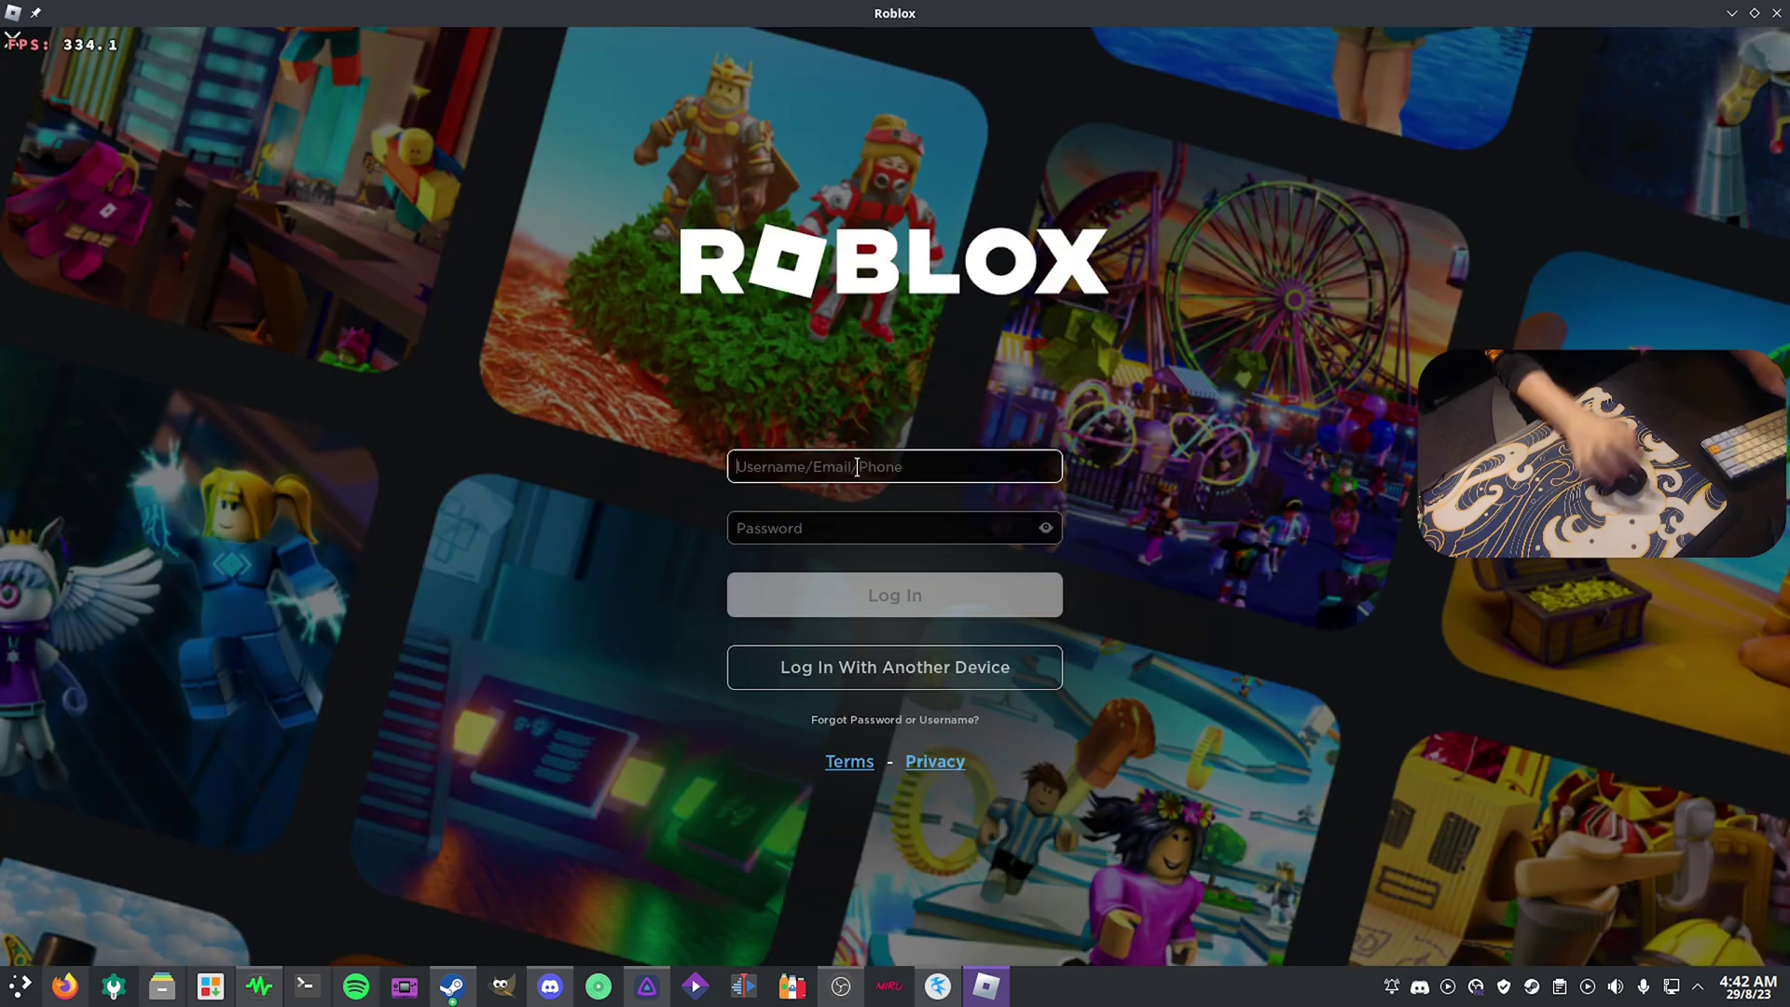
type("pollux")
left_click(850, 524)
left_click(843, 474)
left_click(820, 518)
type("••••••••••••")
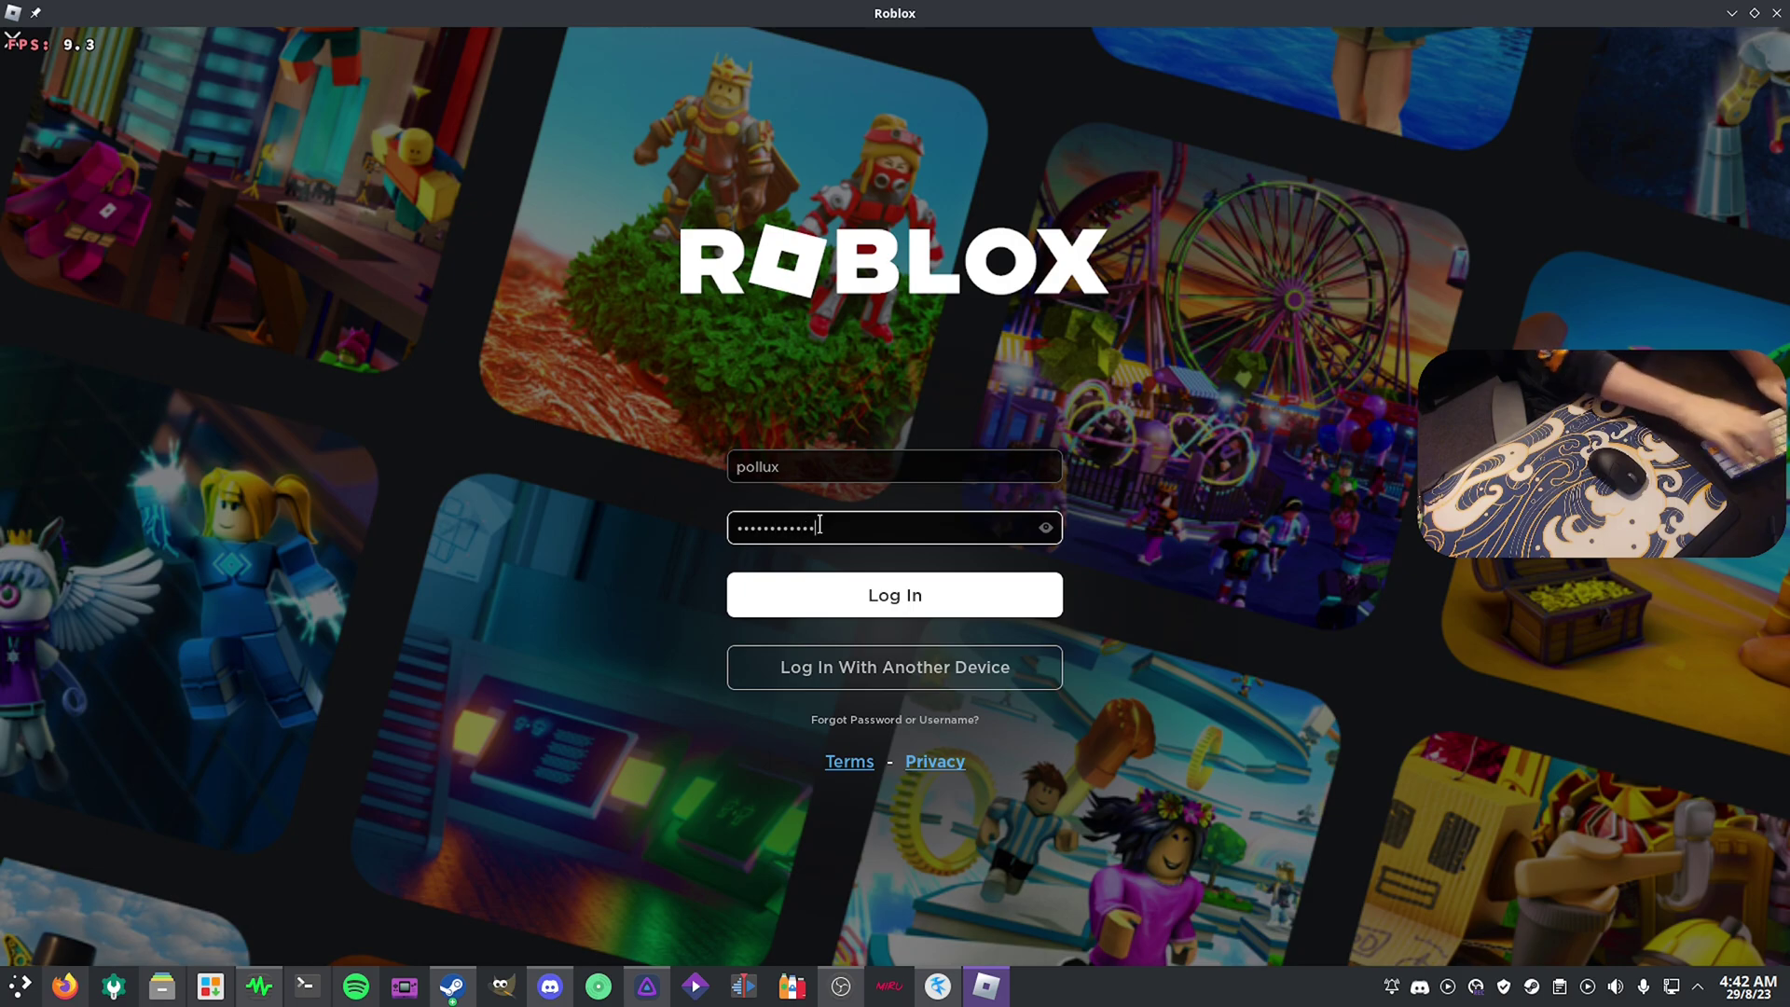
left_click(890, 585)
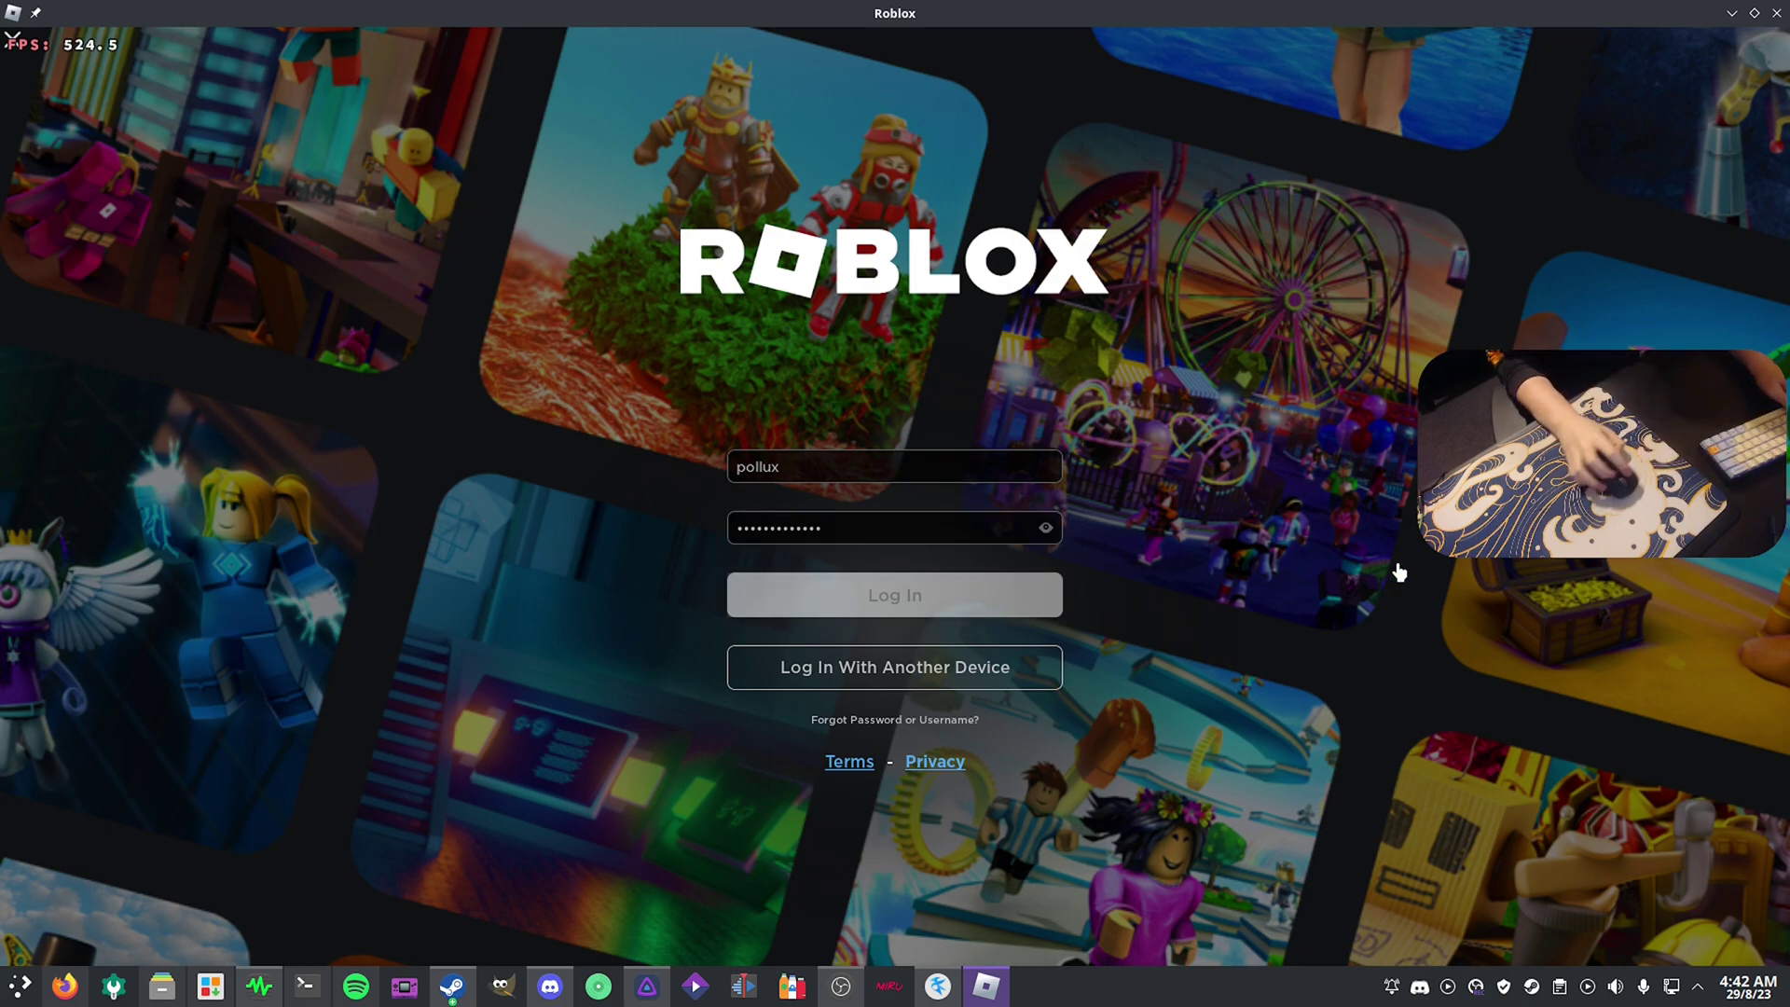
Complete the account username, re-enter the account password and log in to Roblox
left_click(873, 467)
type("au")
left_click(817, 525)
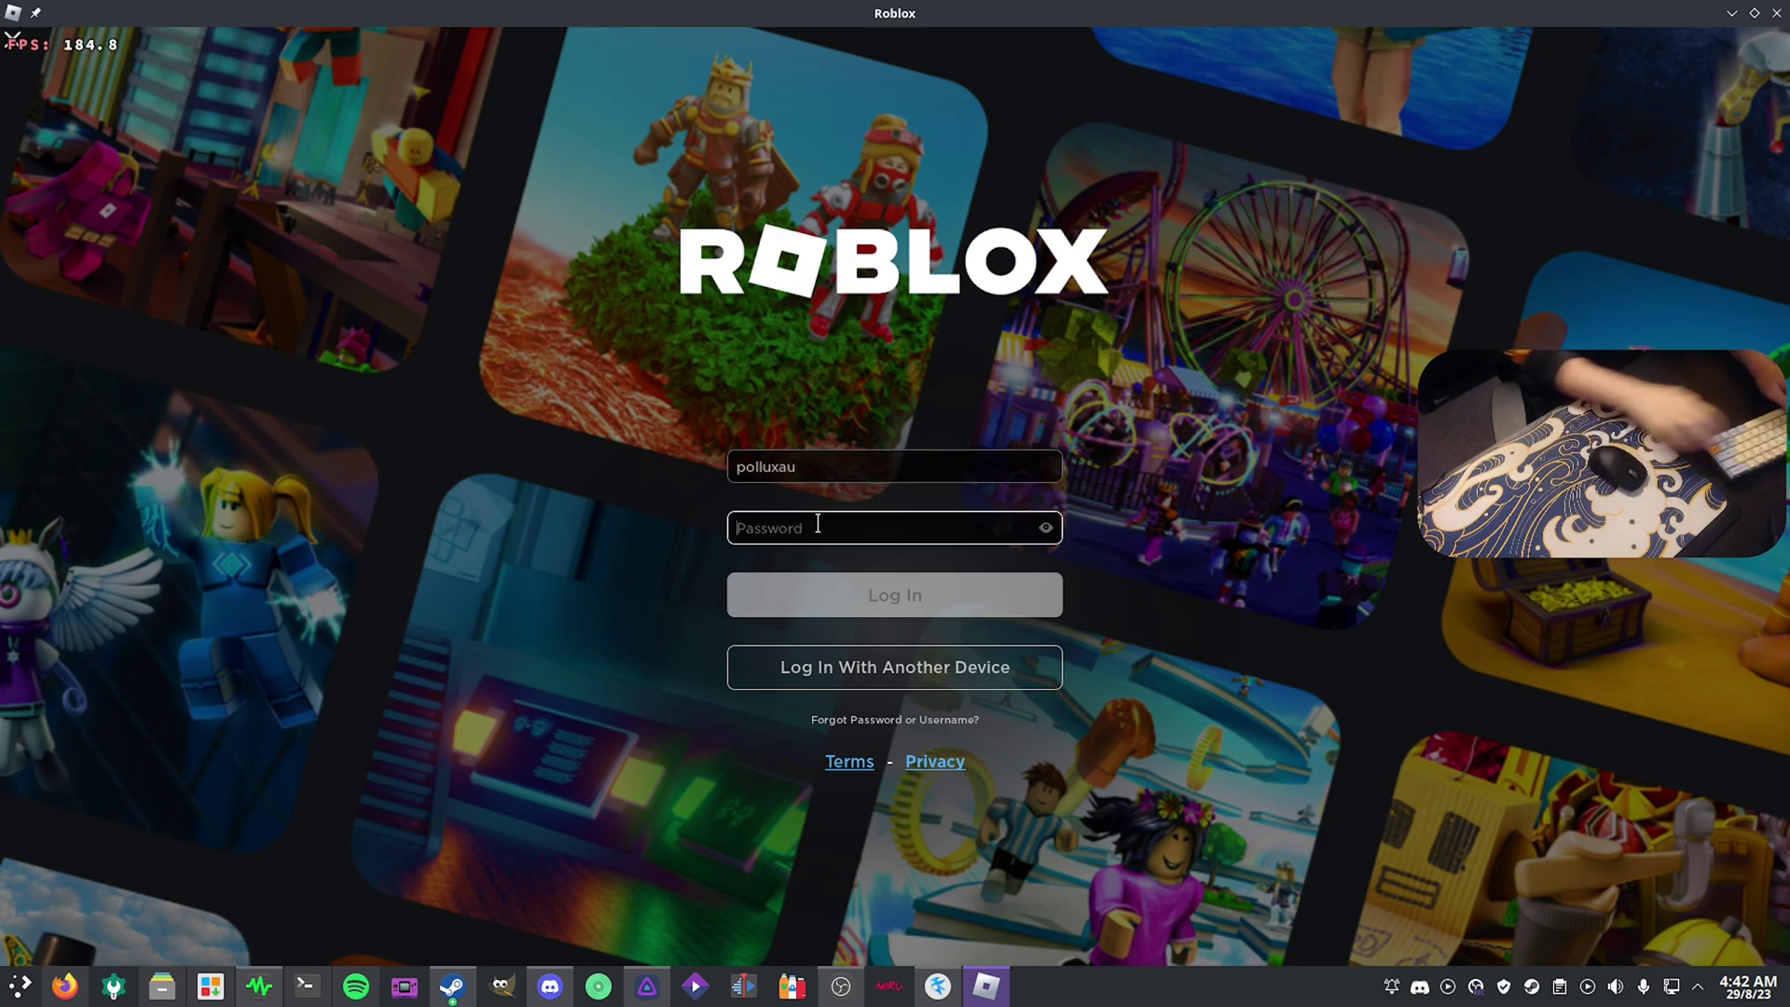
type("•••••••••••")
key("Return")
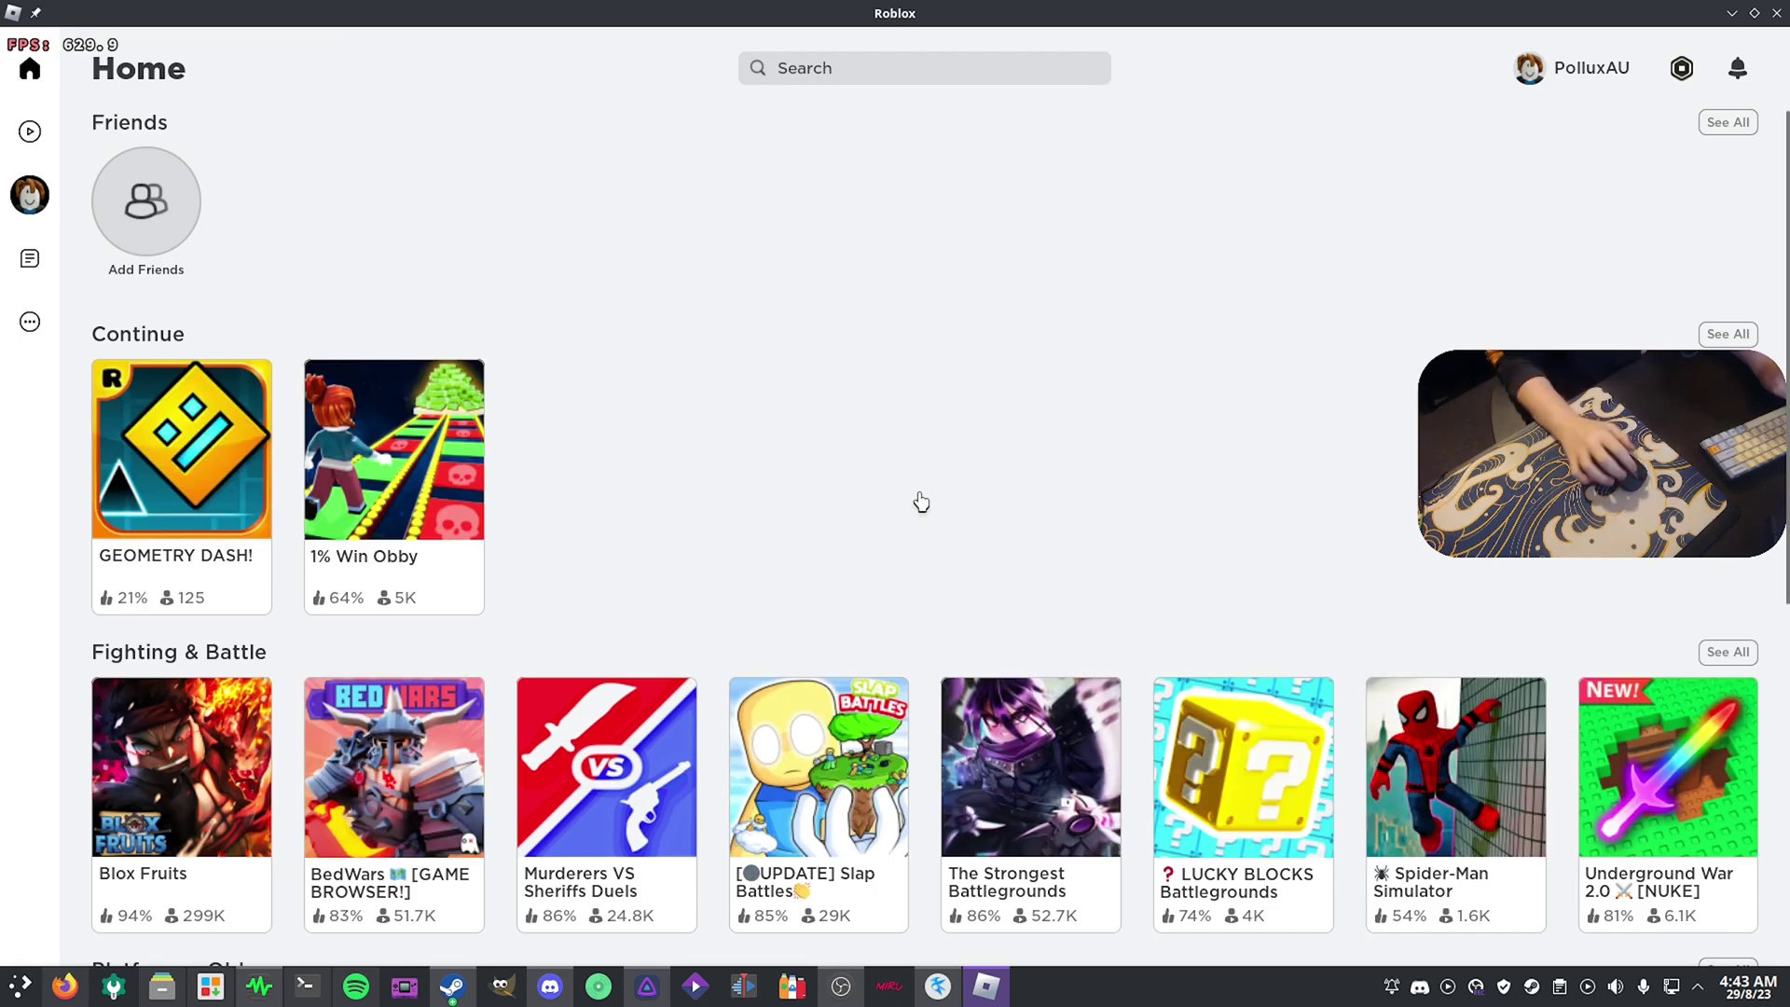
Start GEOMETRY DASH! from the Continue section and run the character across the item pads toward the white platform
mouse_move(182, 503)
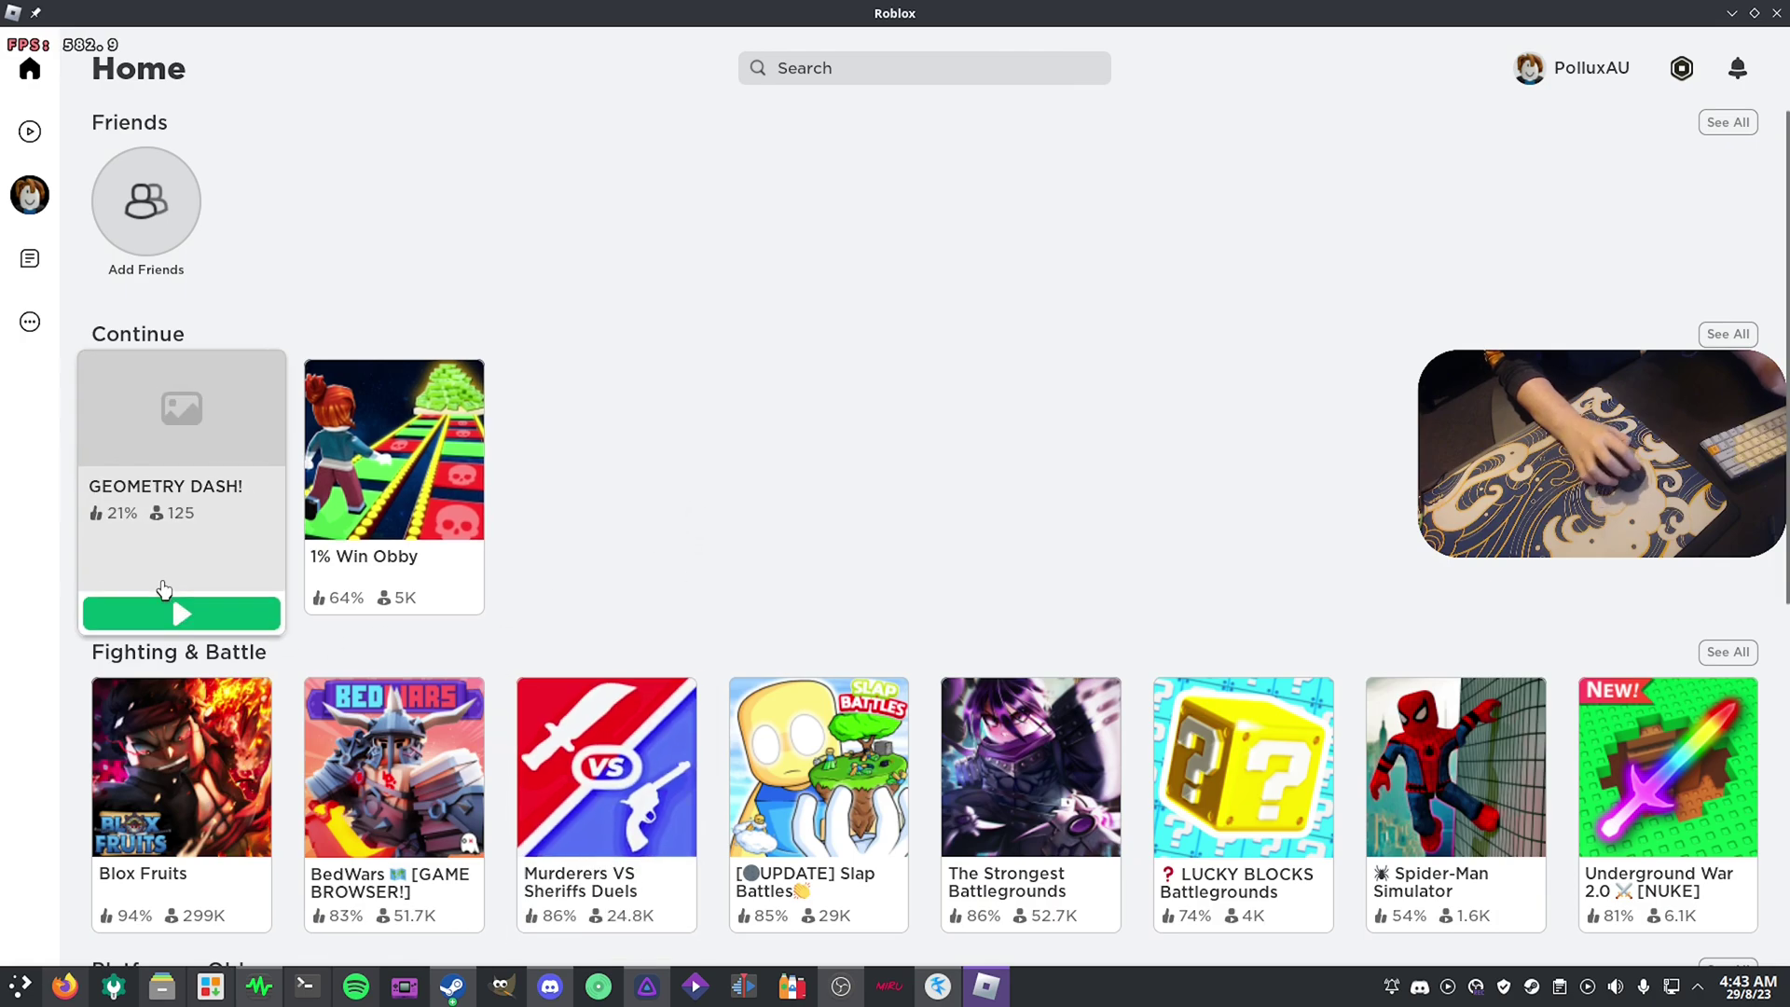
left_click(173, 613)
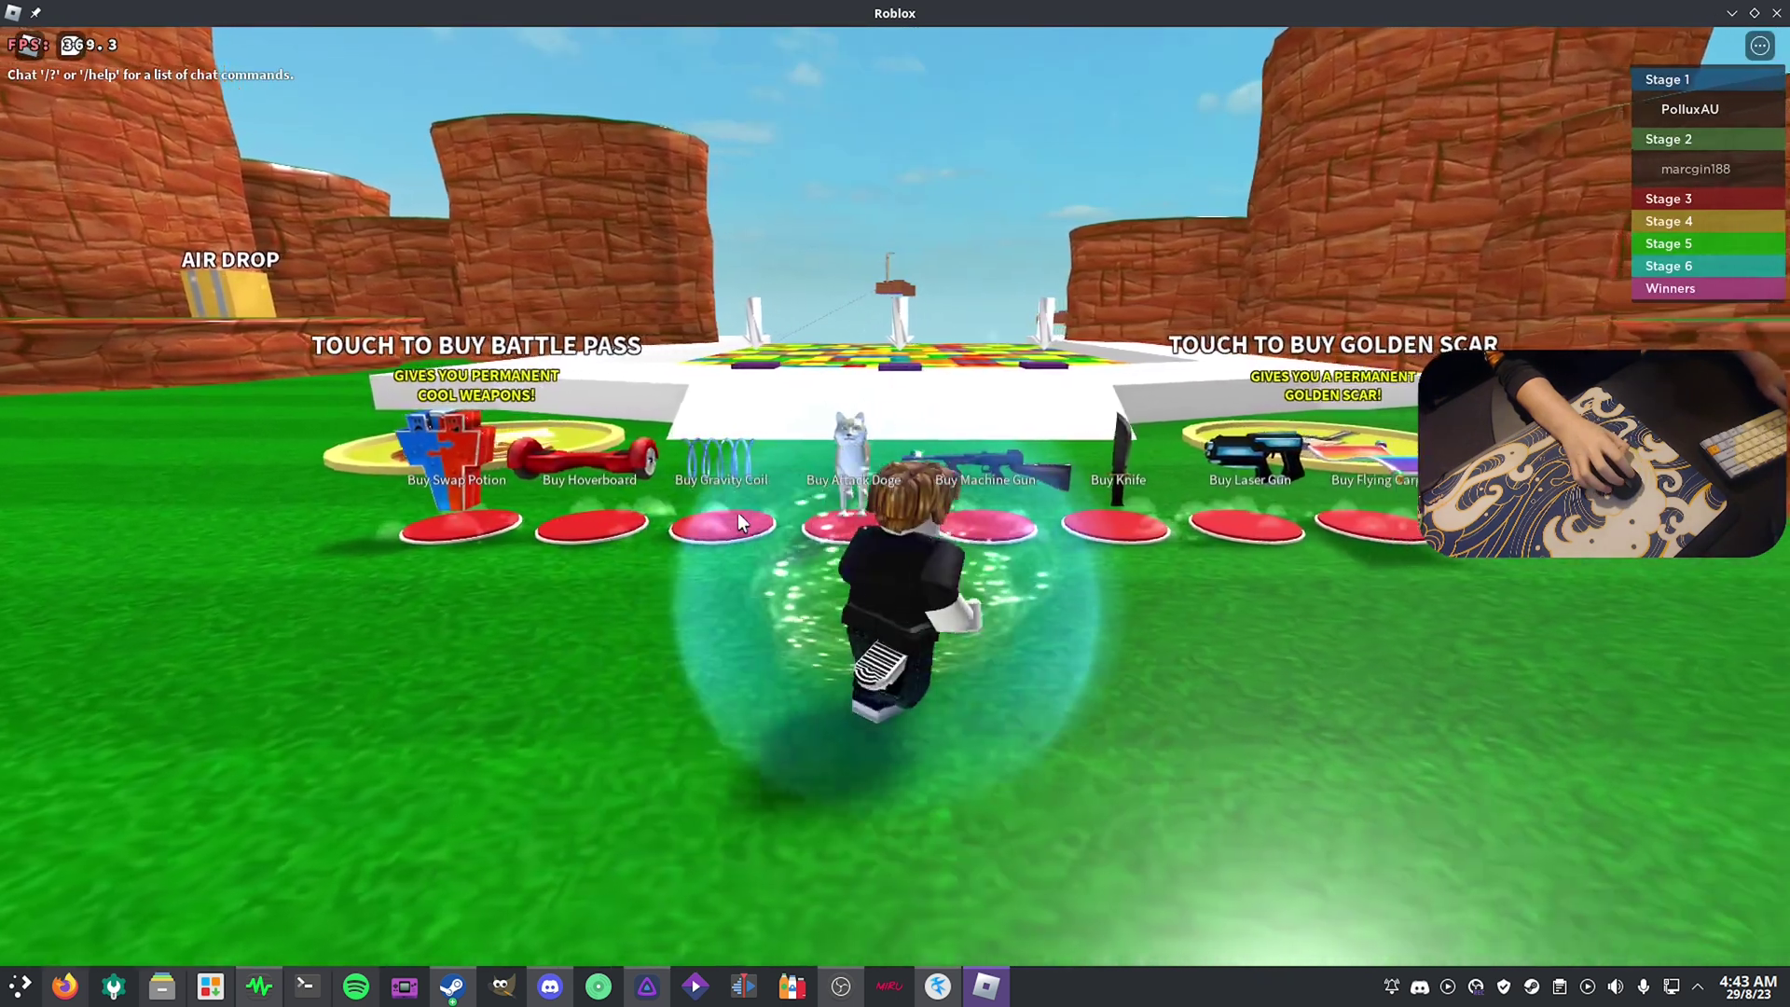
key("w")
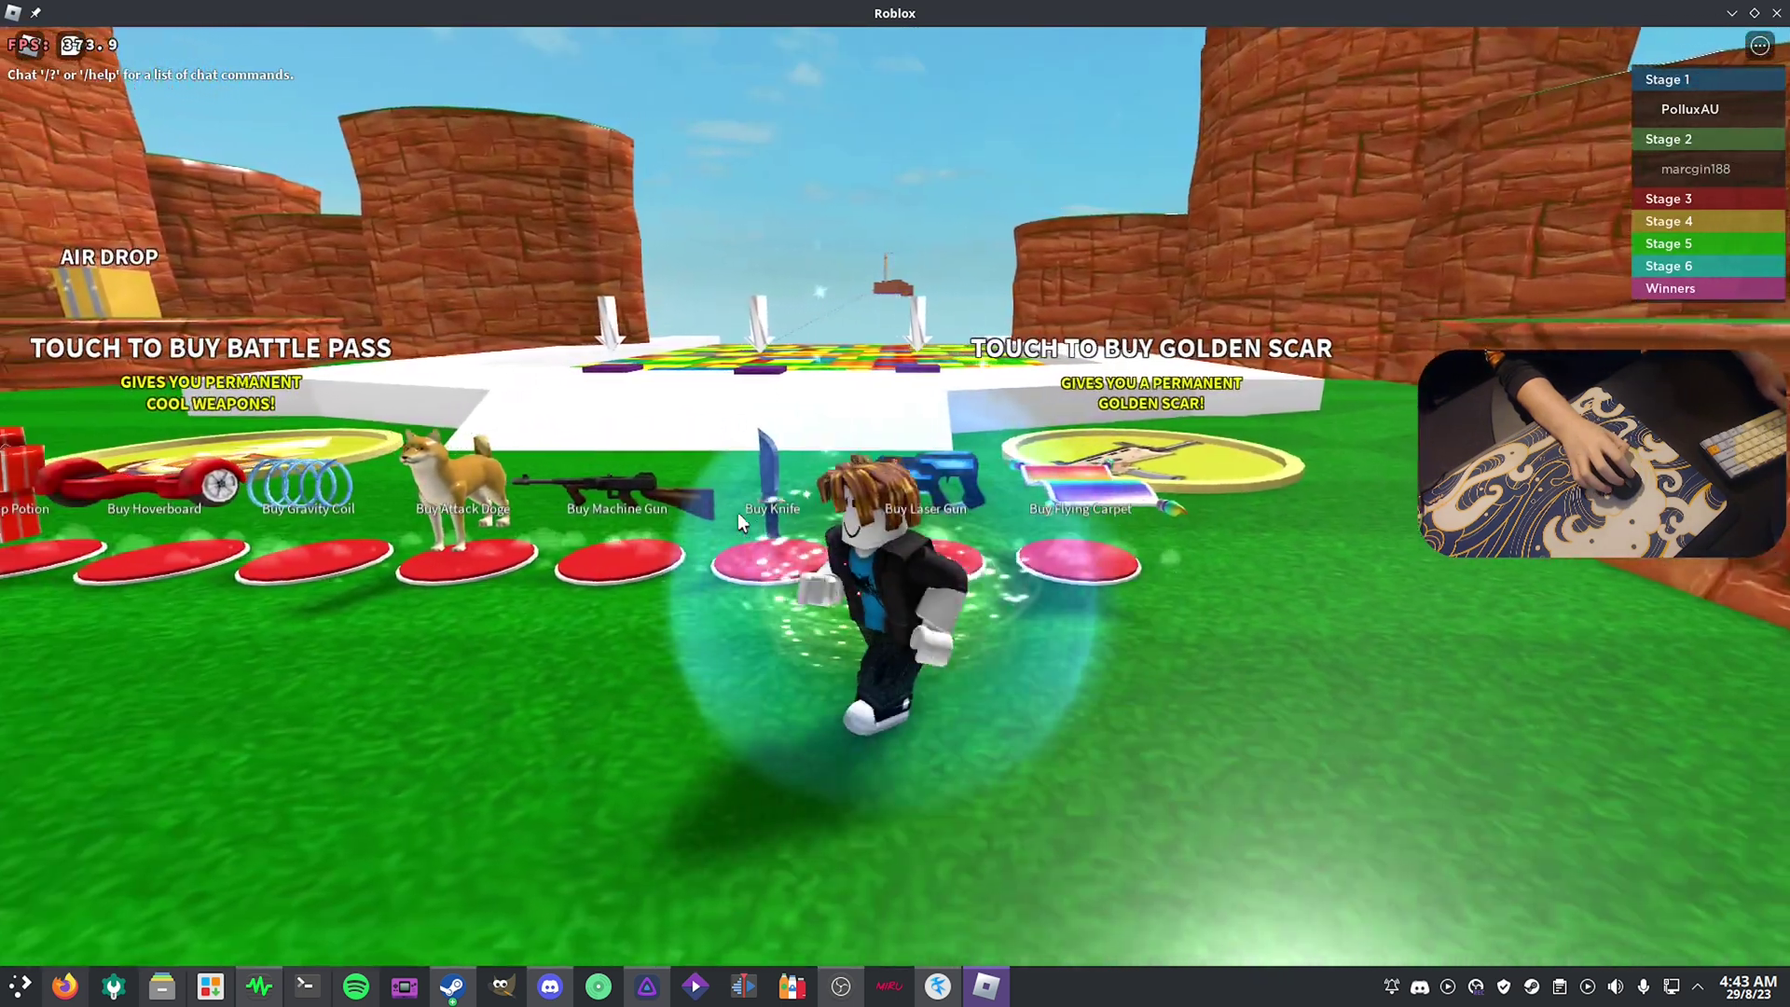
key("s")
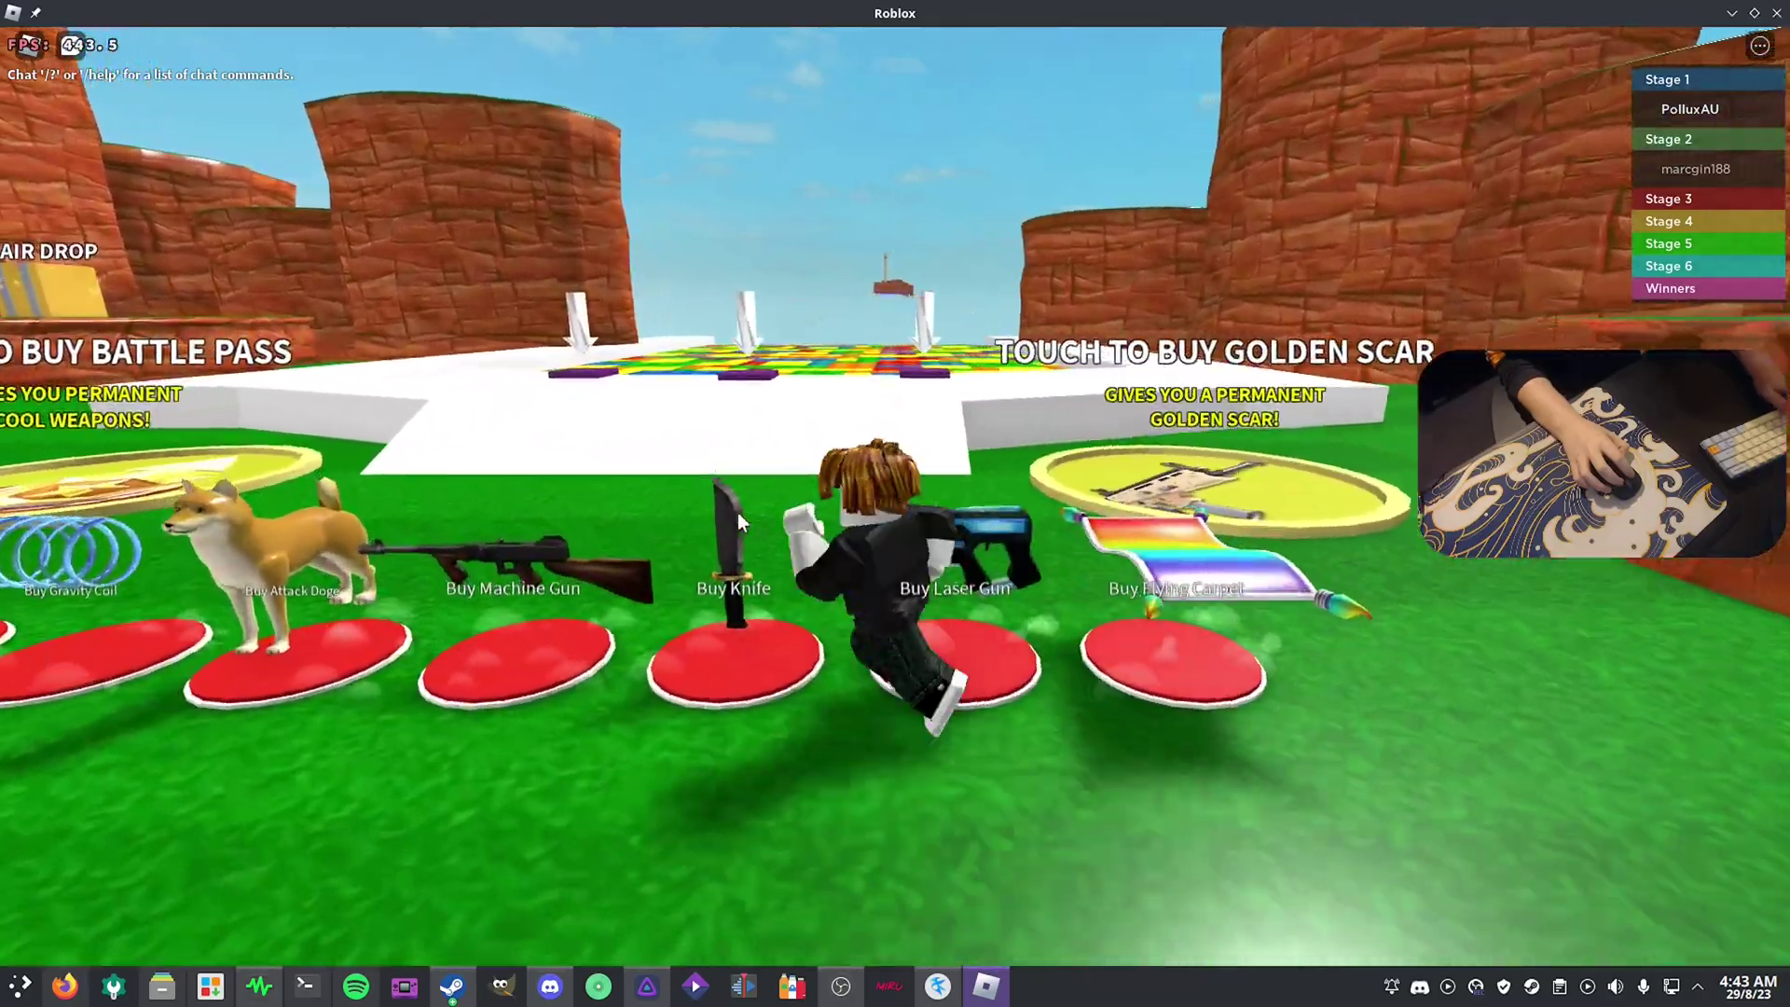
key("space")
key("s")
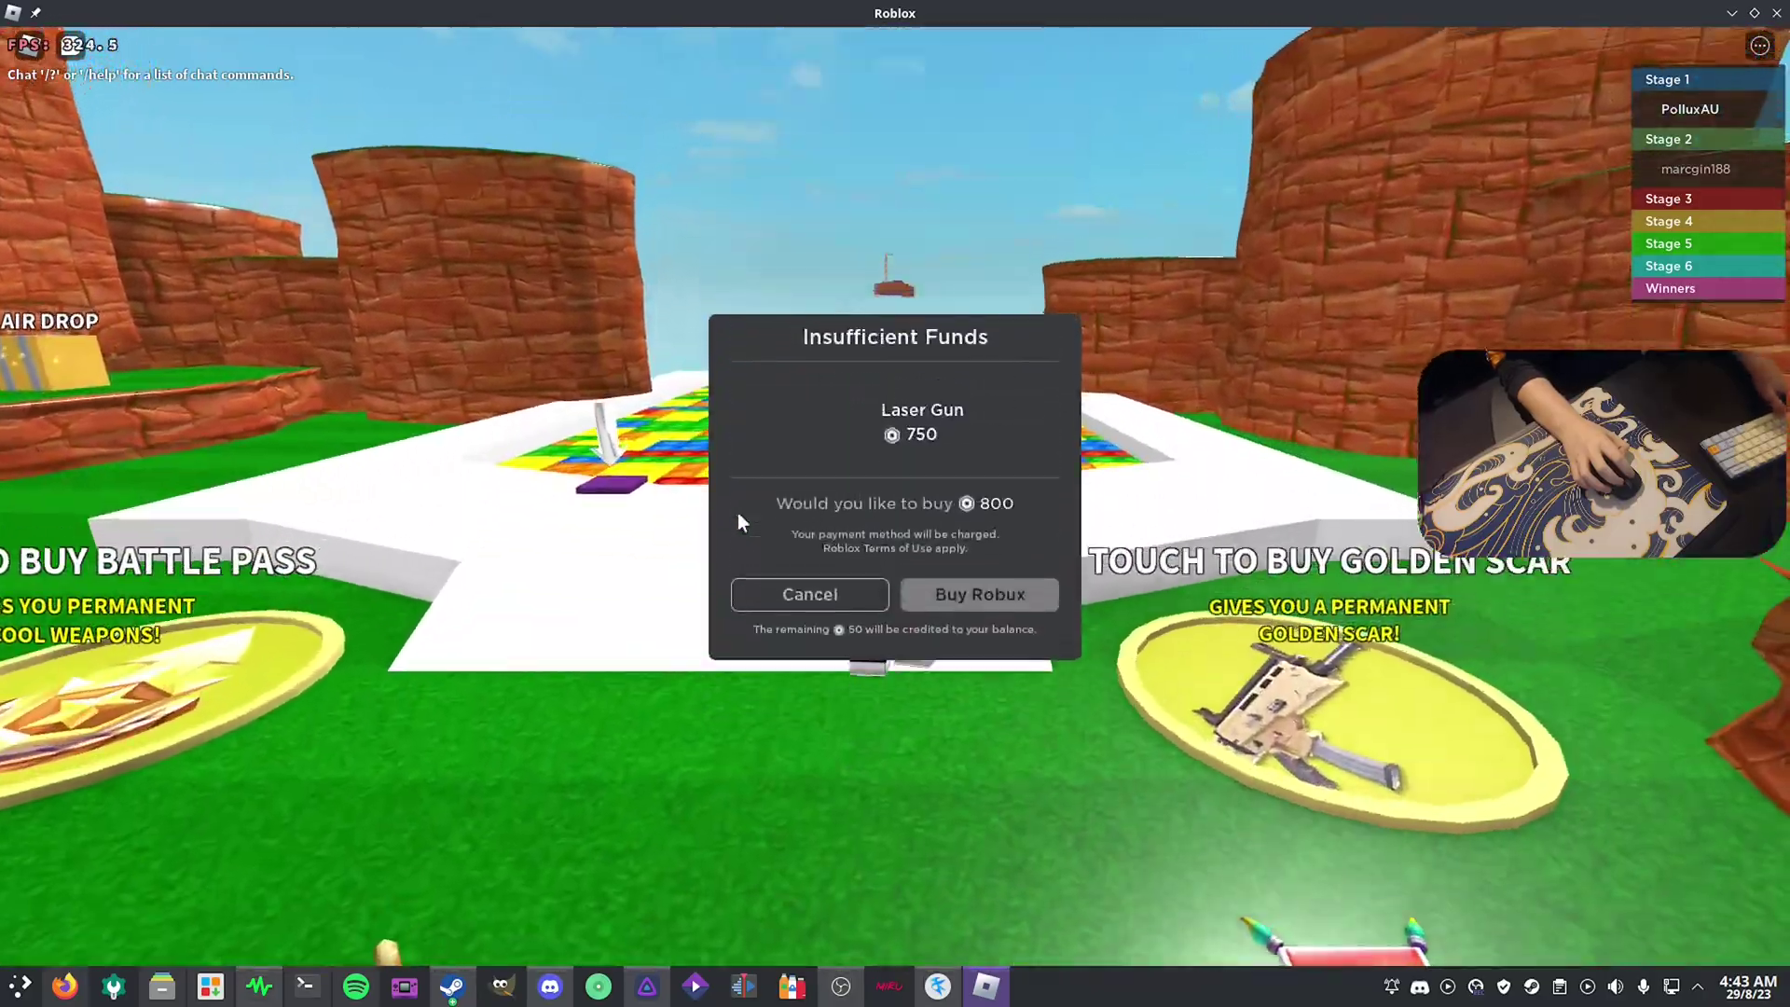
key("s")
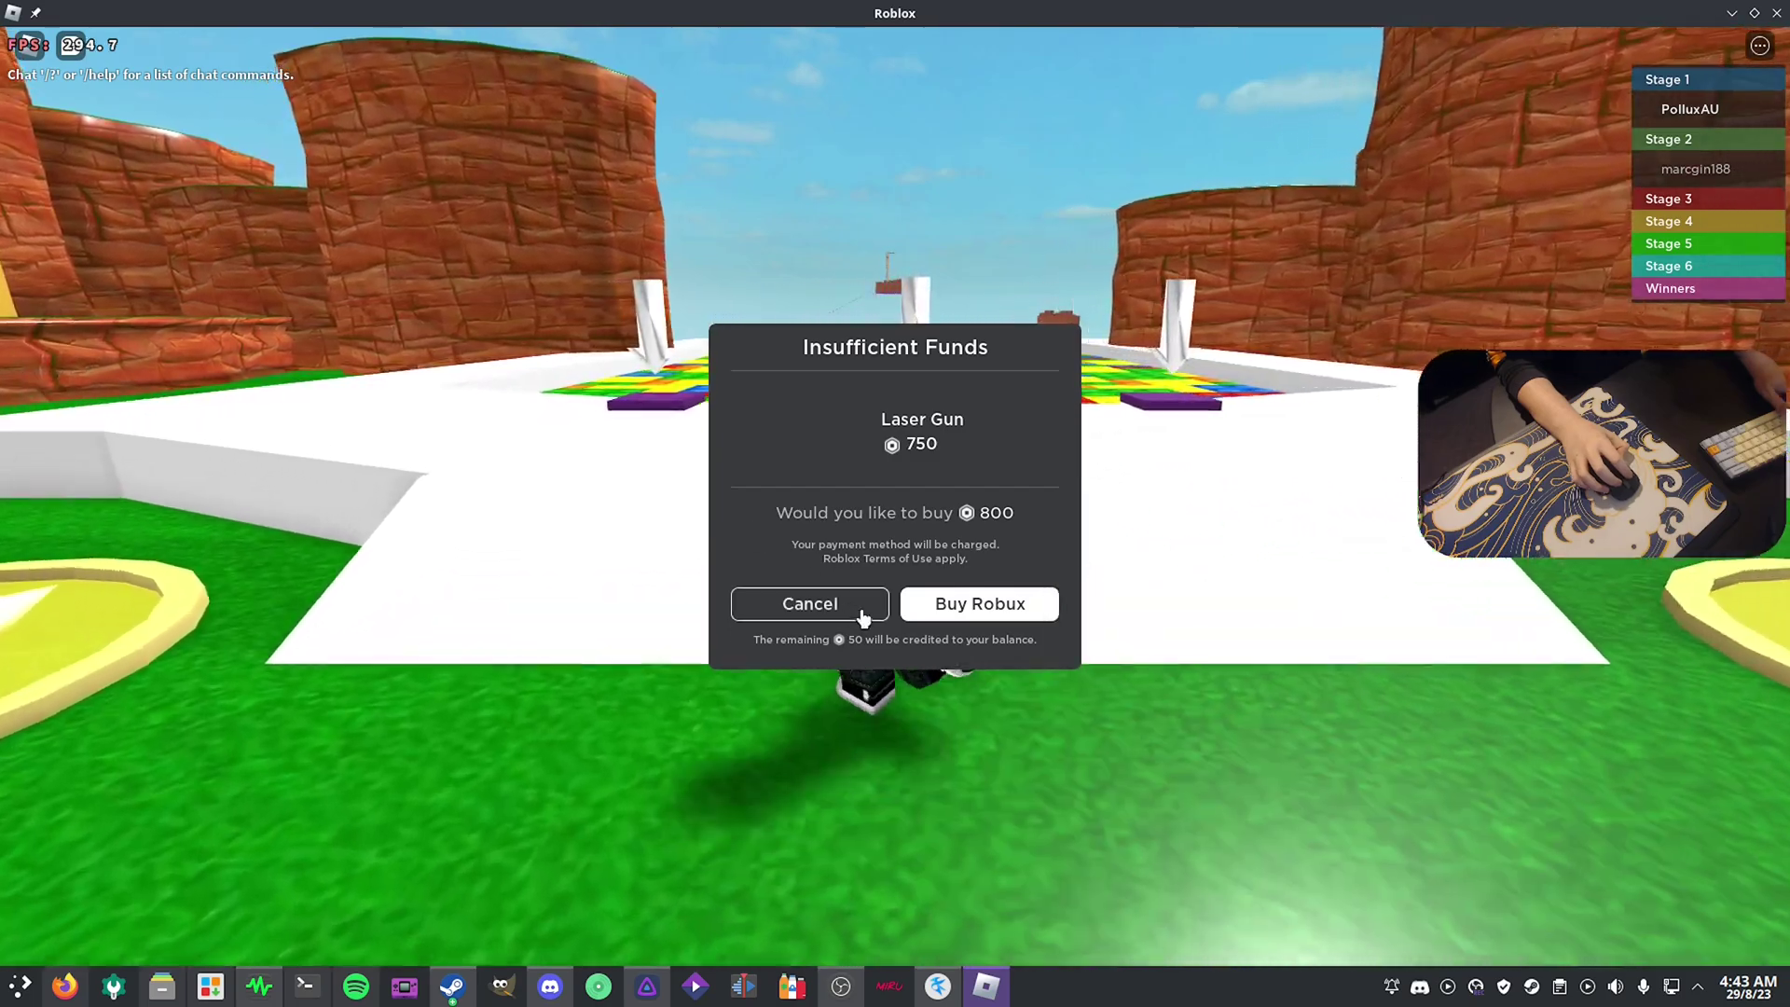
Cancel the Laser Gun purchase and run the character around the white platform before the coloured blocks
left_click(809, 604)
key("s")
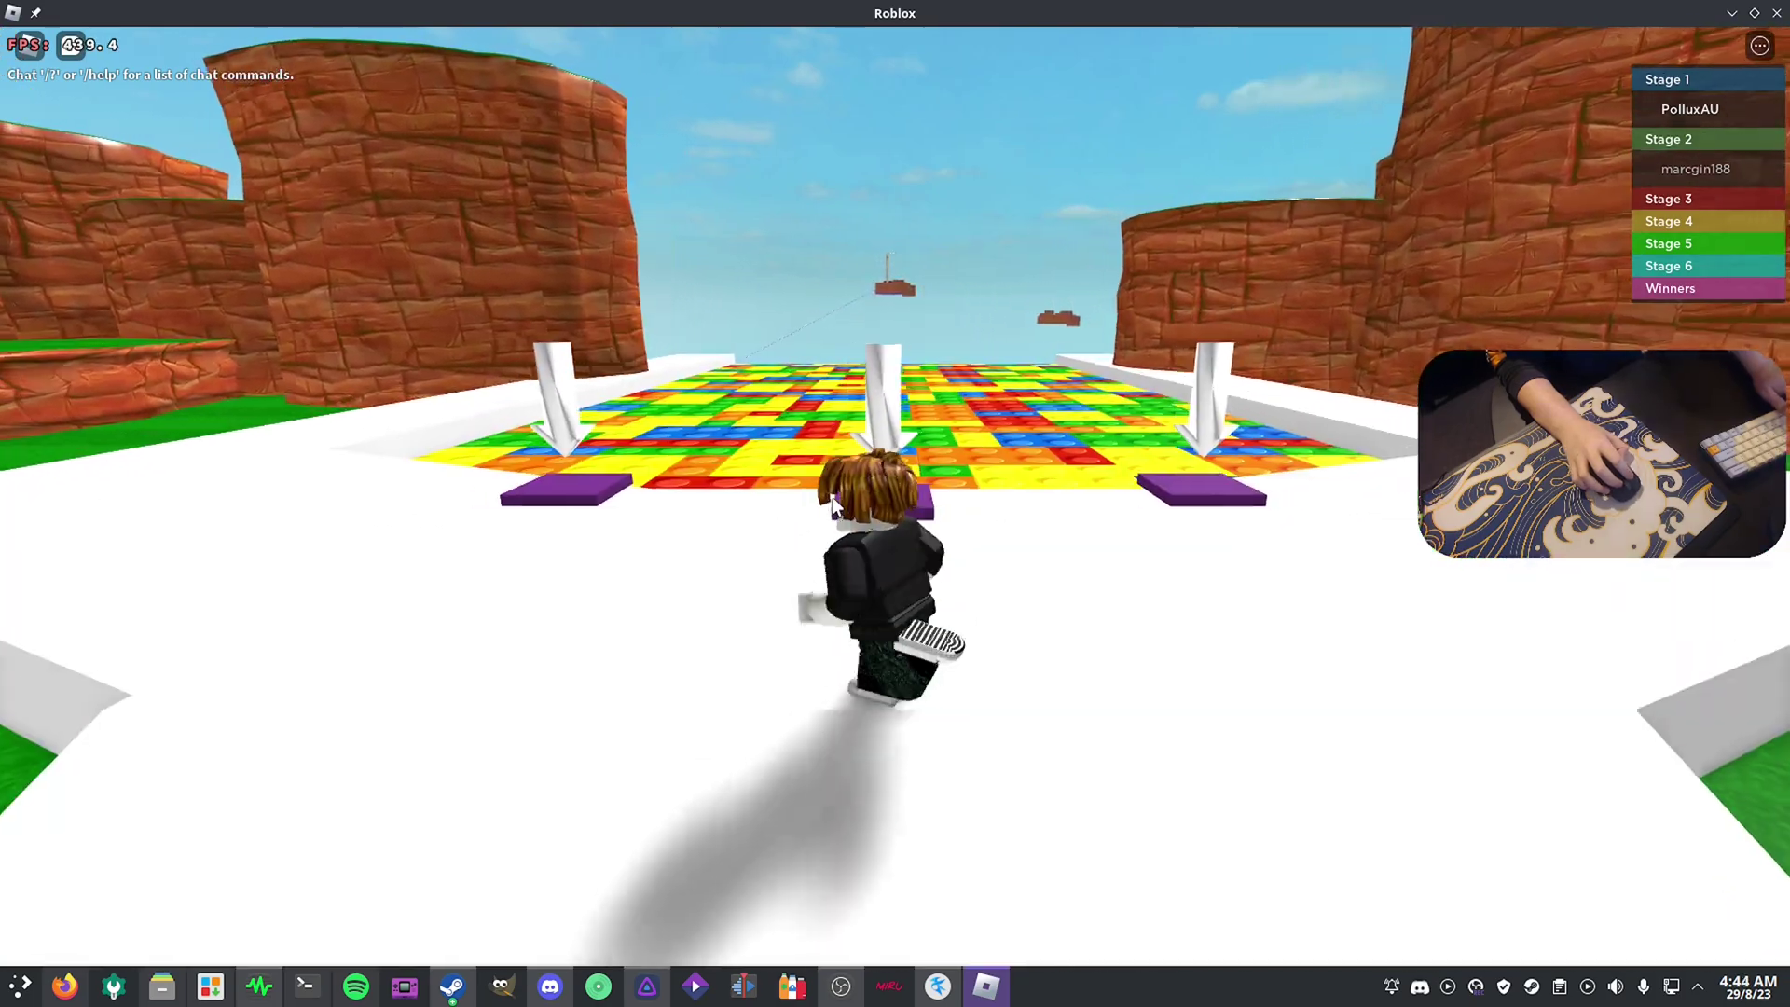
key("d")
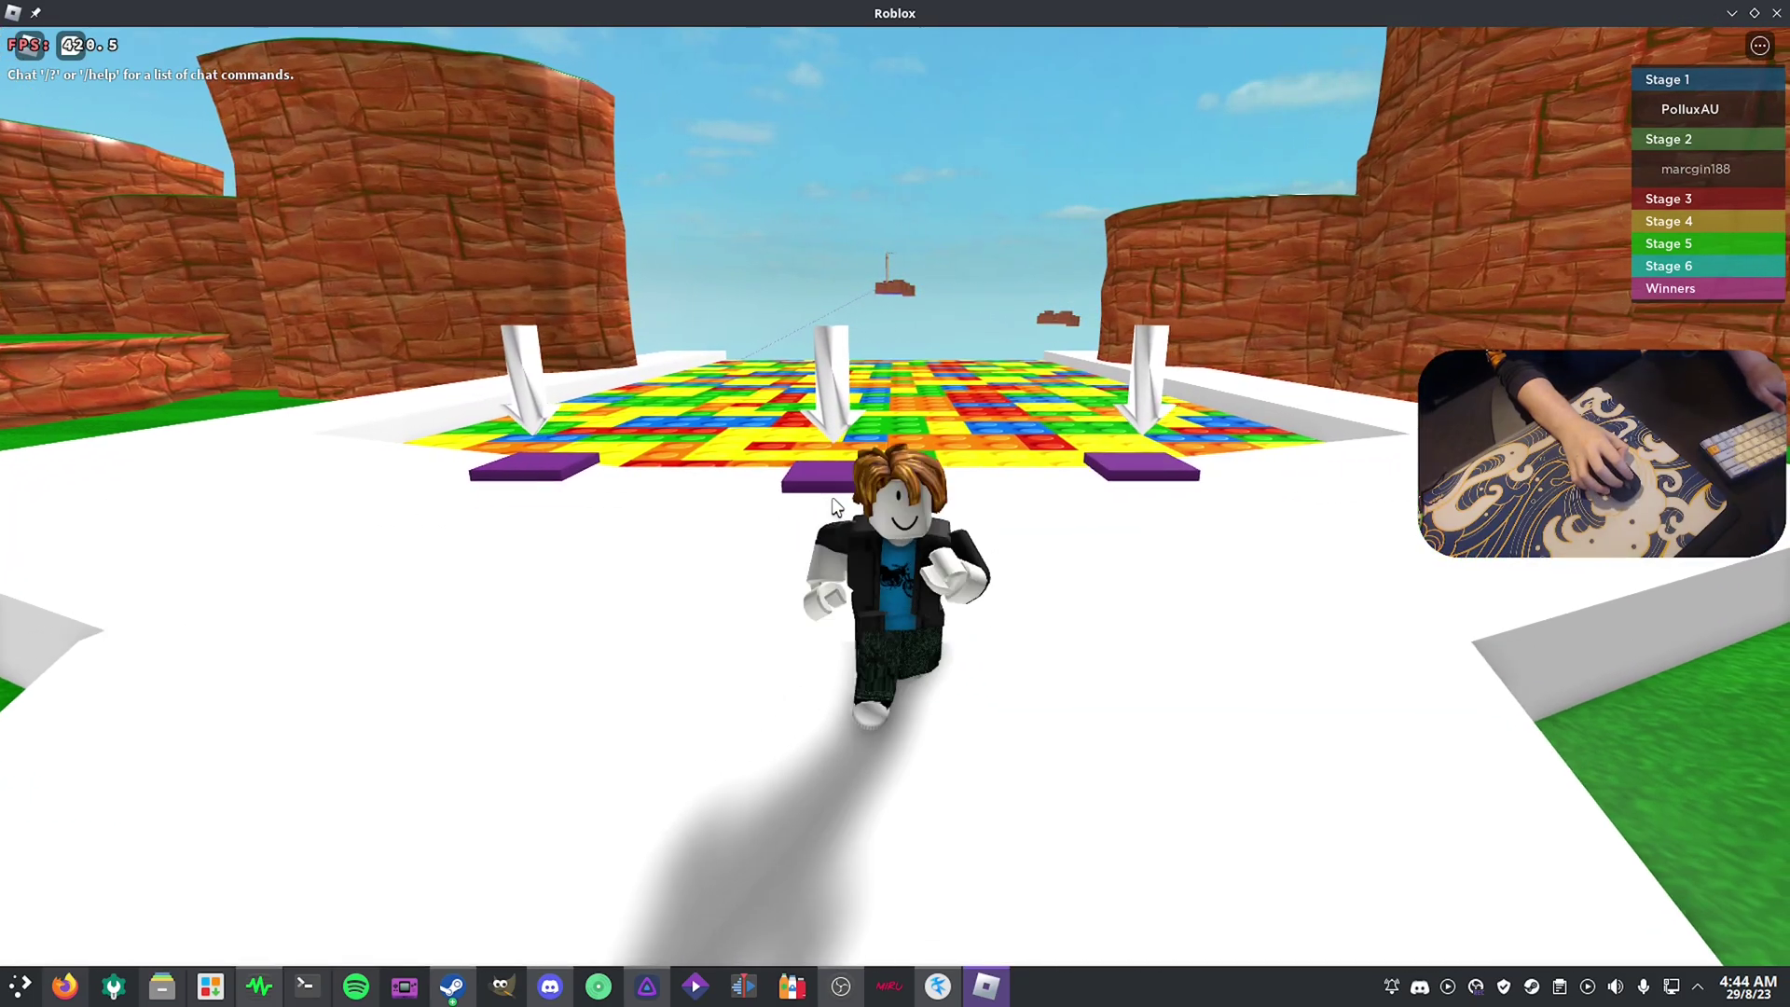
key("w")
key("s")
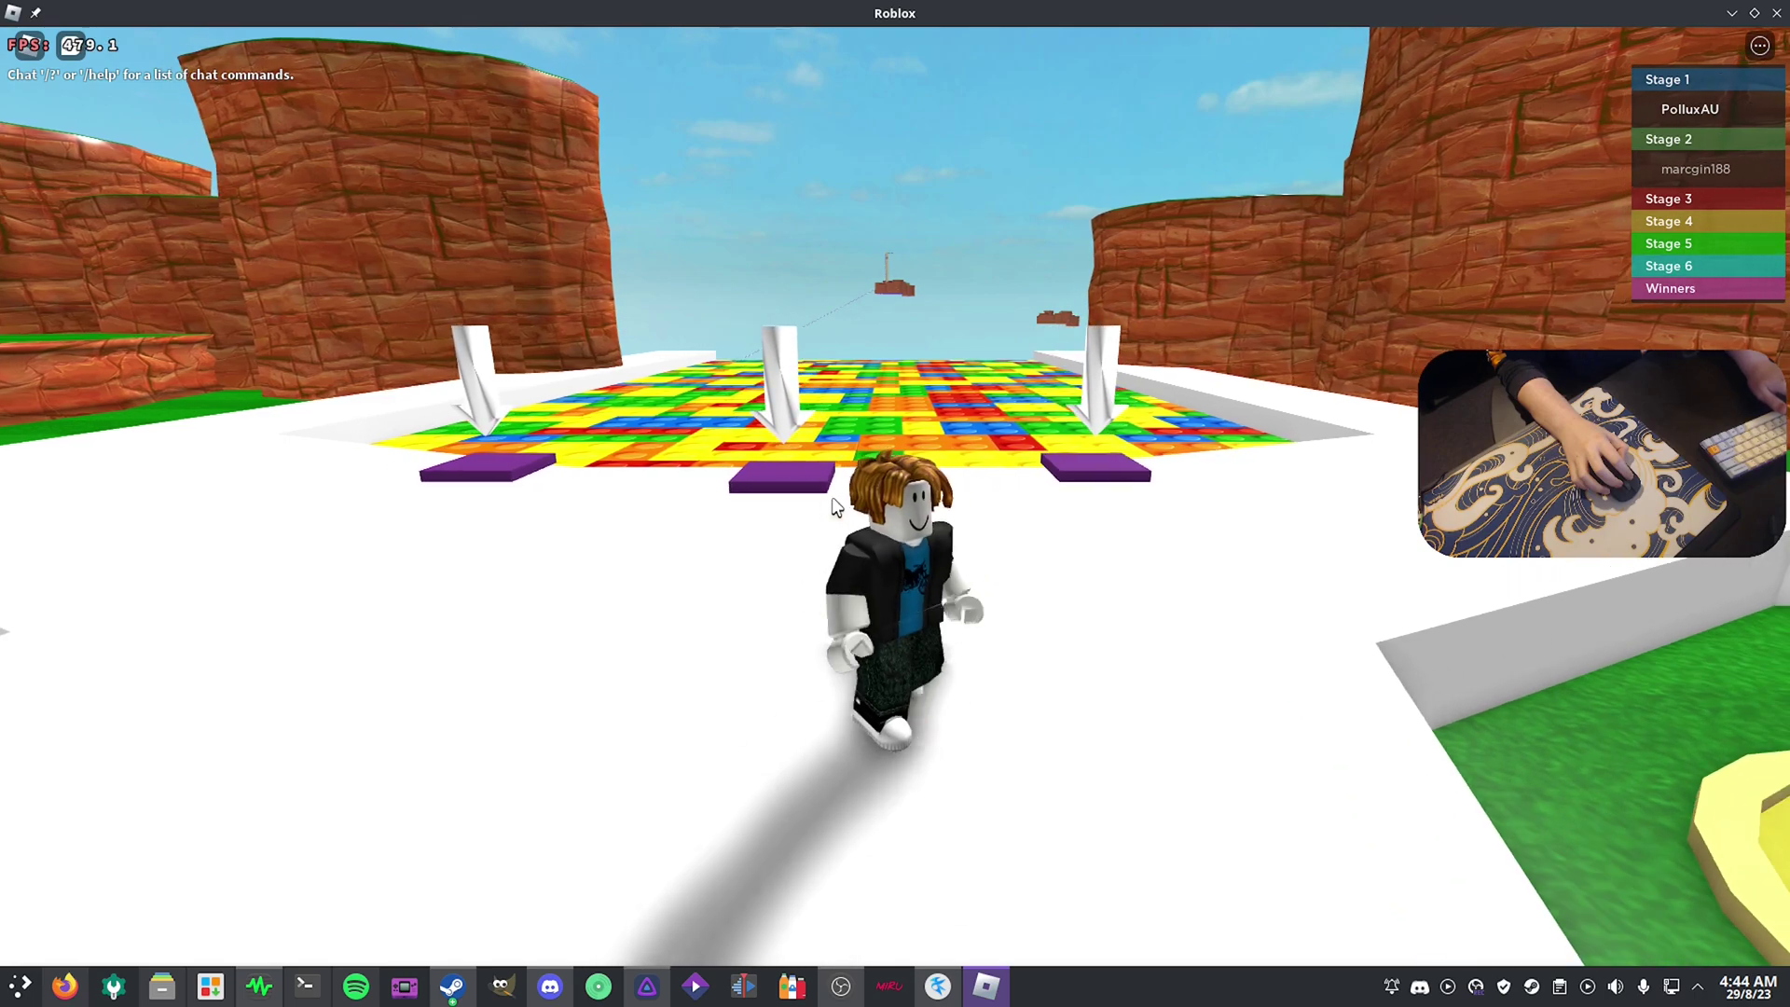
key("w")
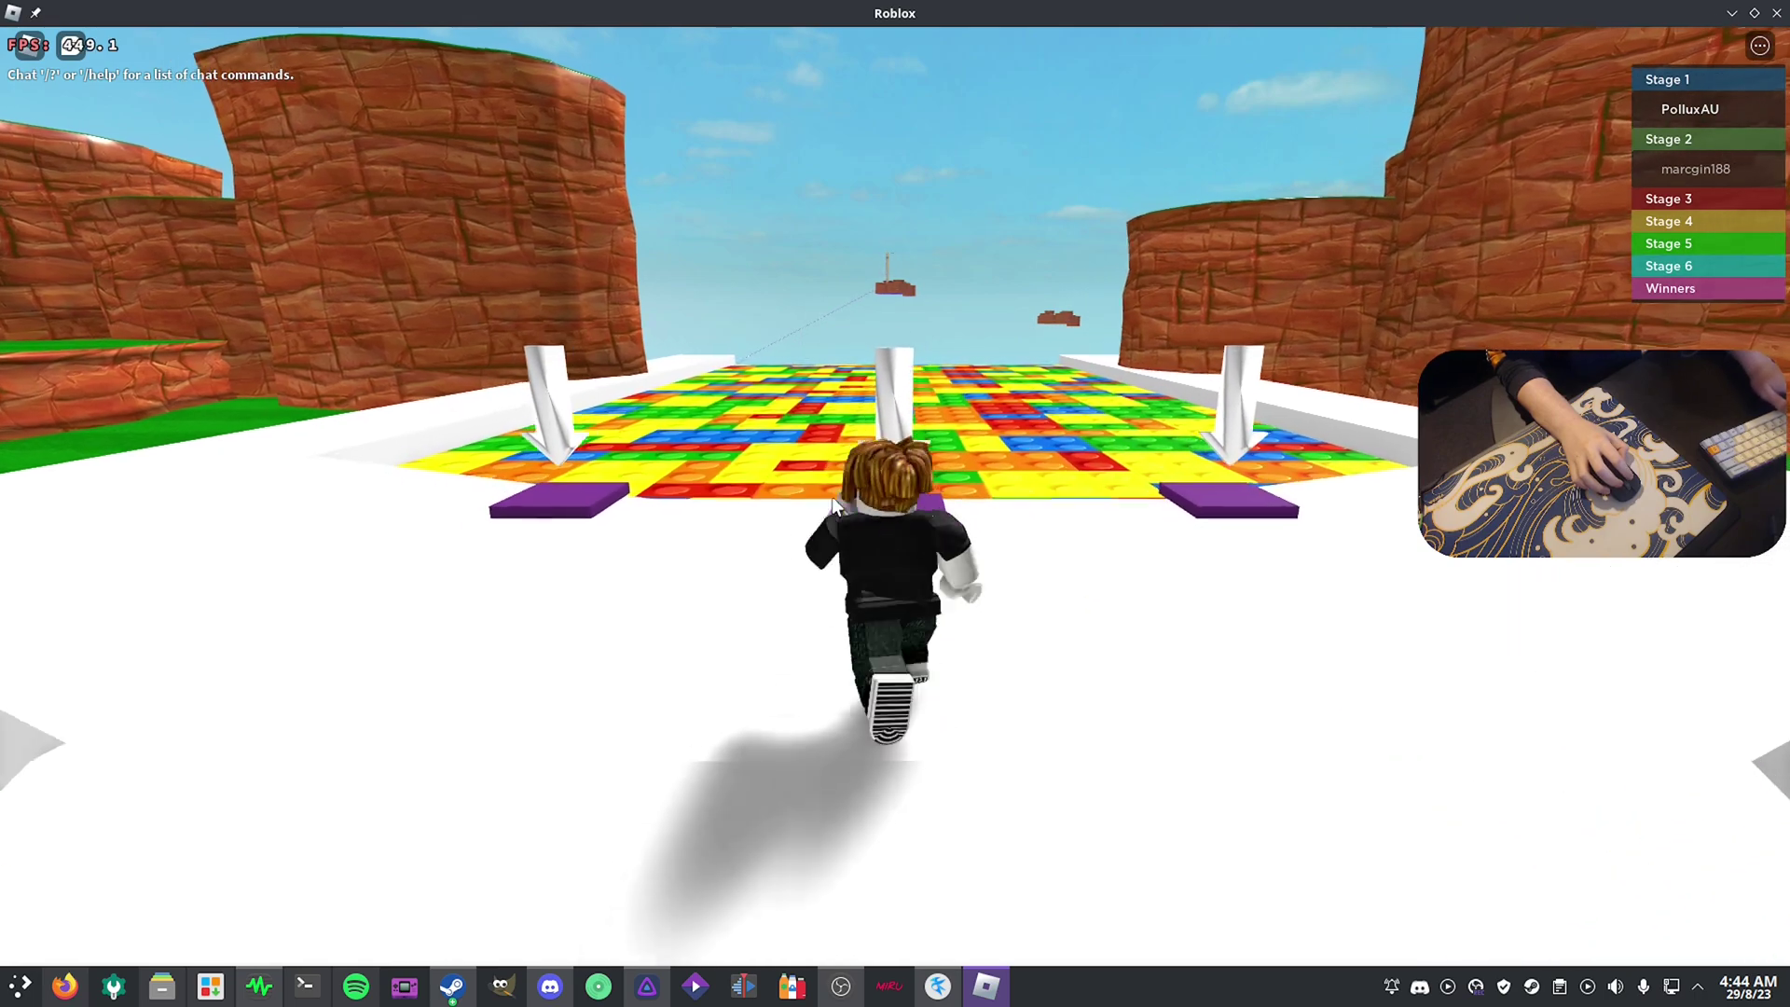
Move the character back and forth on the white platform in front of the purple pads
key("s")
key("w")
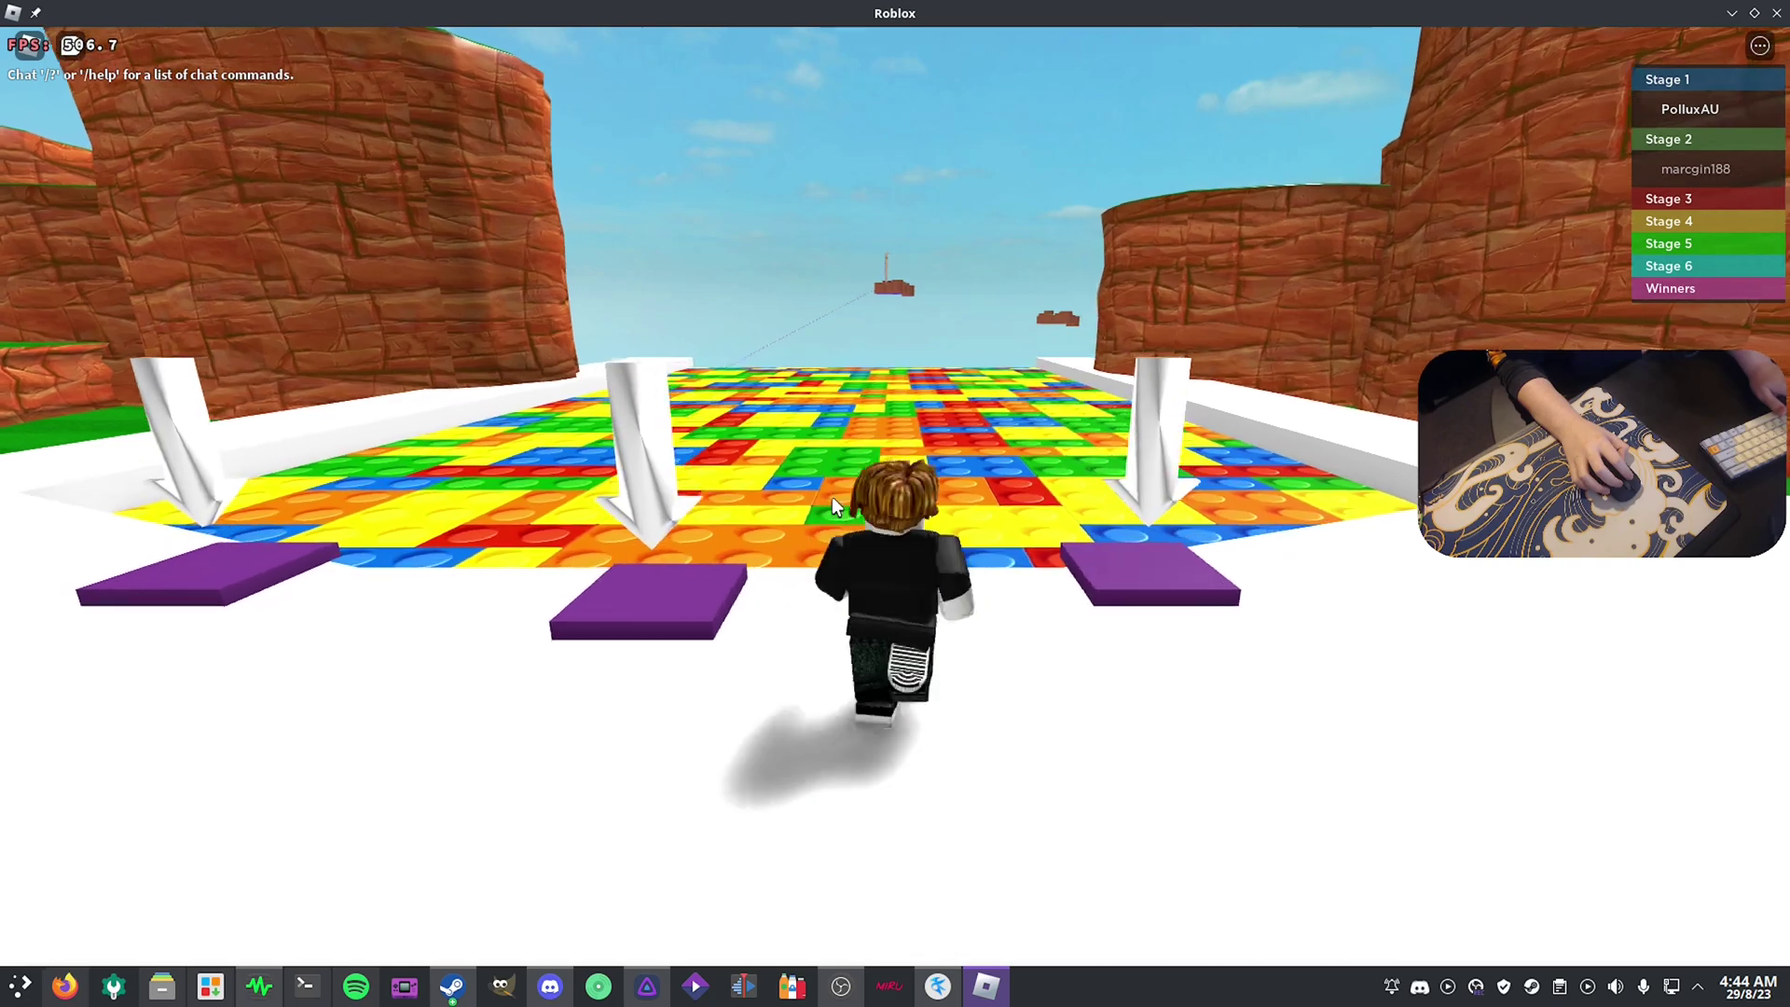
key("s")
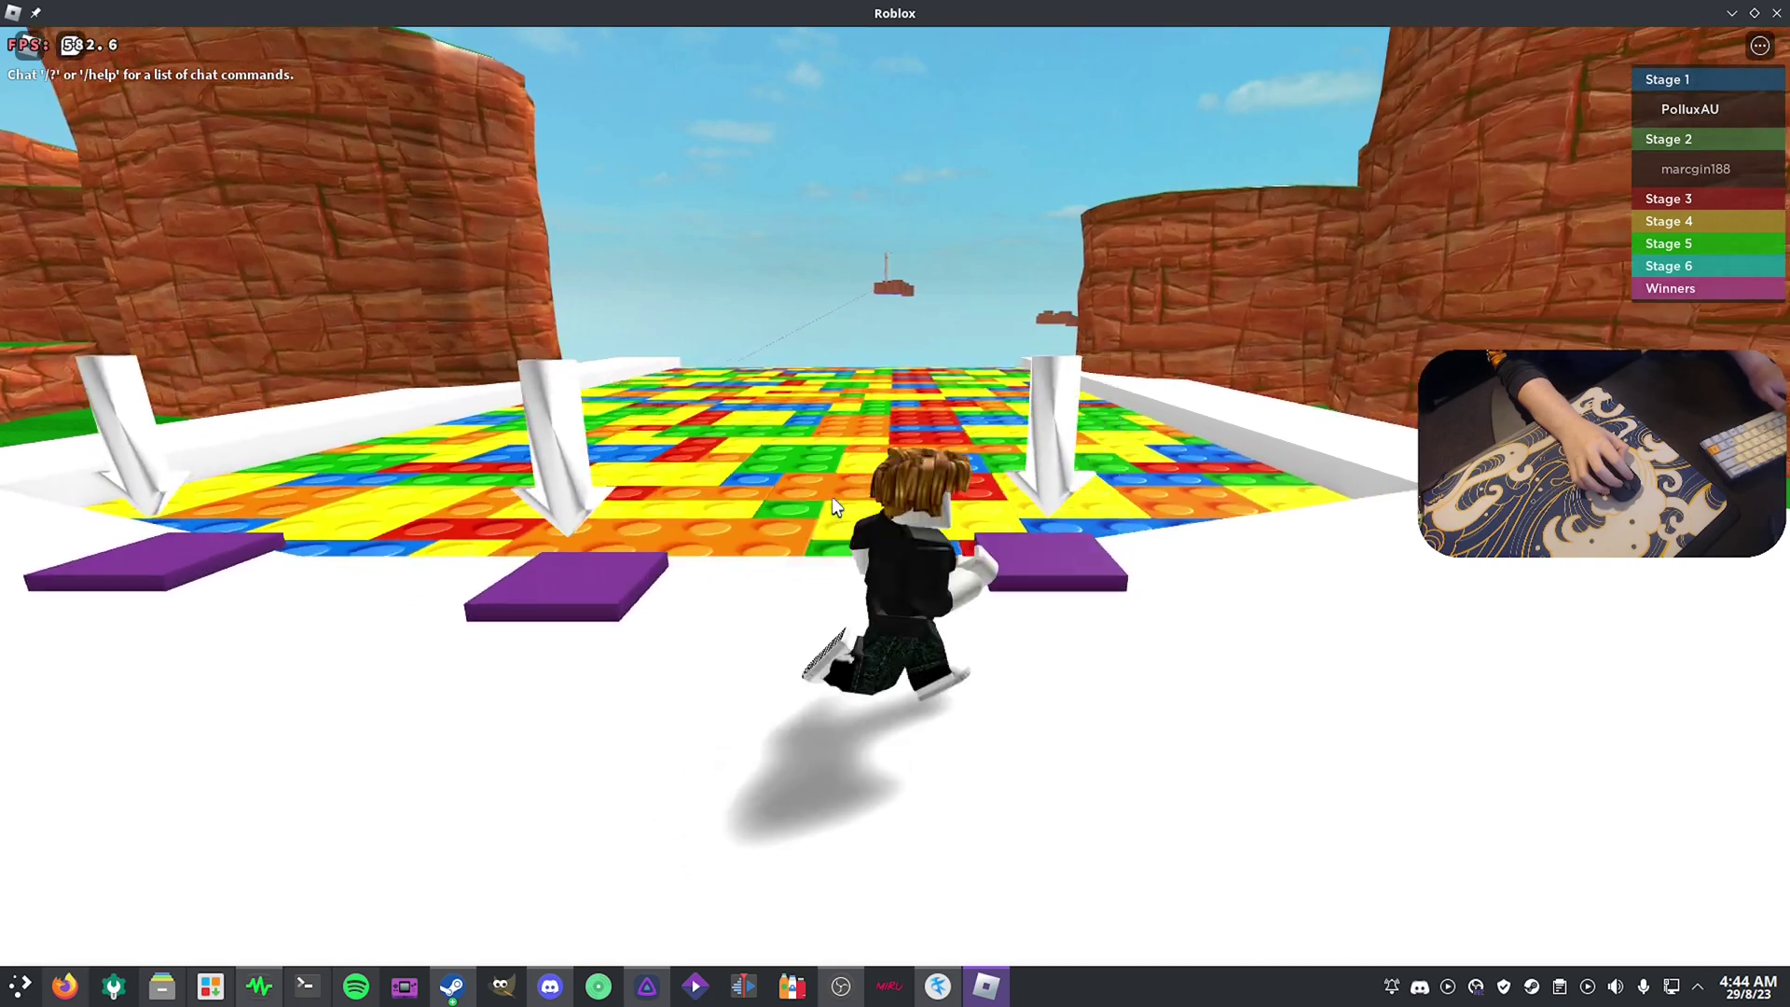
Close Roblox from the running game and minimize the System Monitor window to clear the desktop
key("Escape")
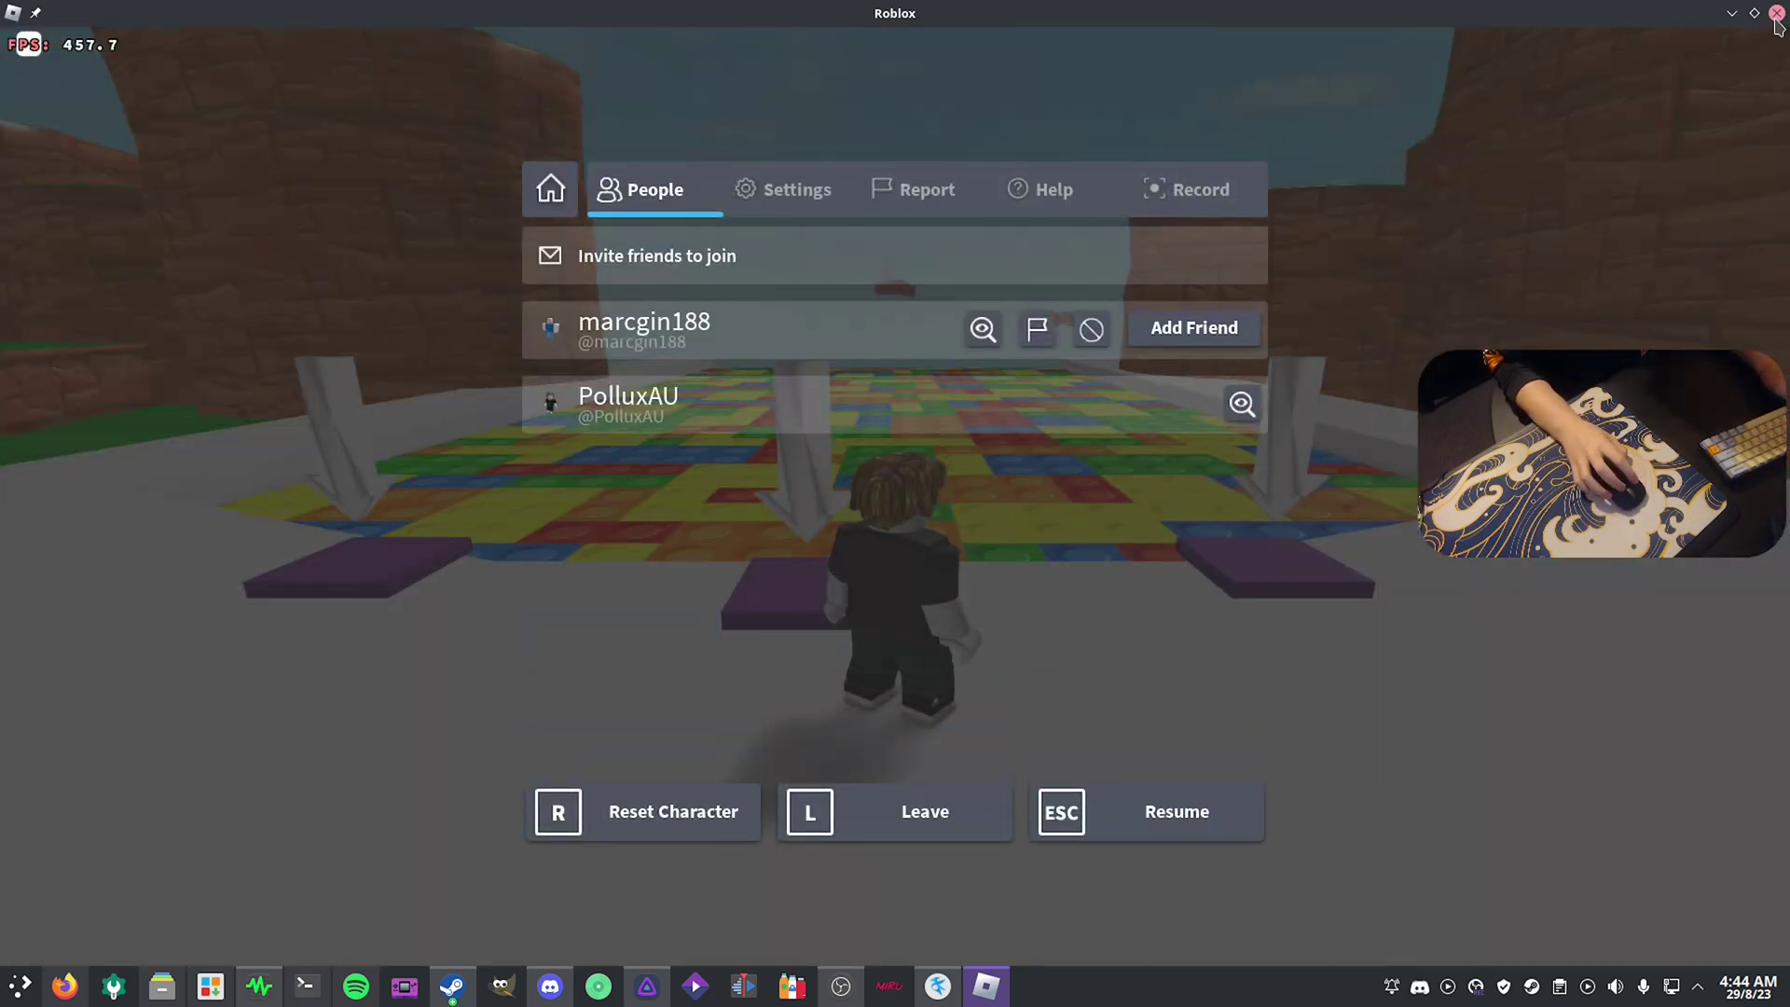
left_click(1776, 15)
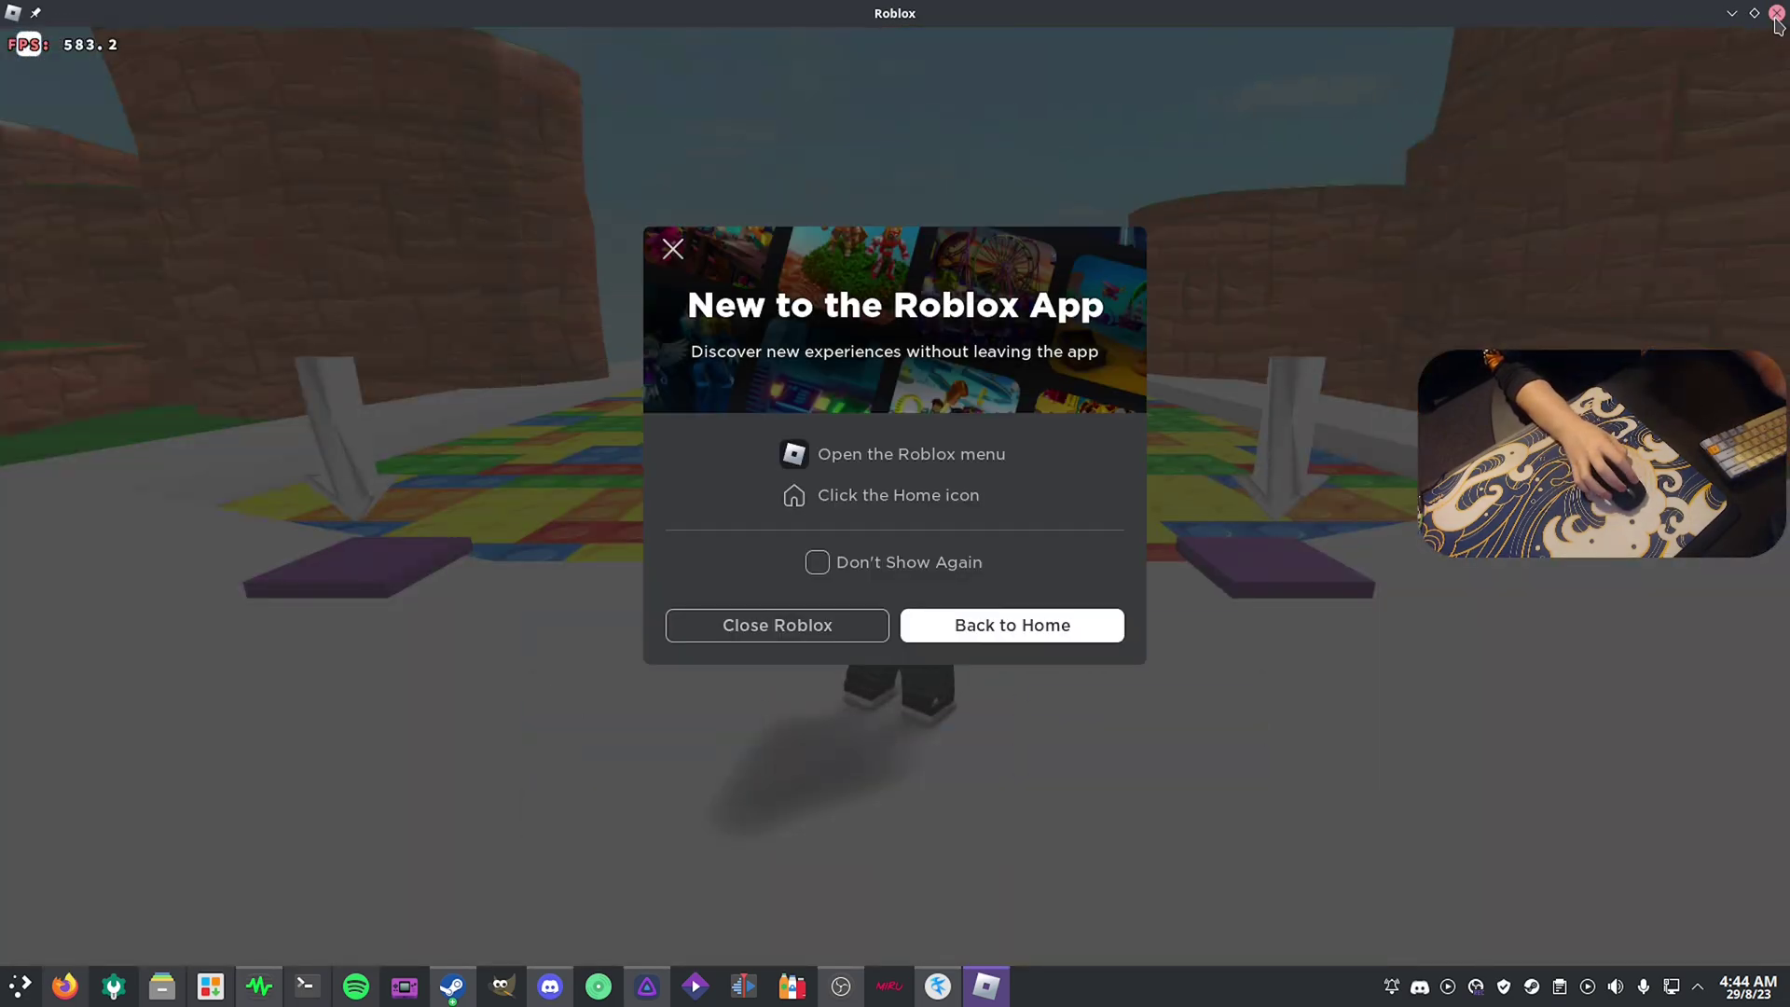
left_click(805, 642)
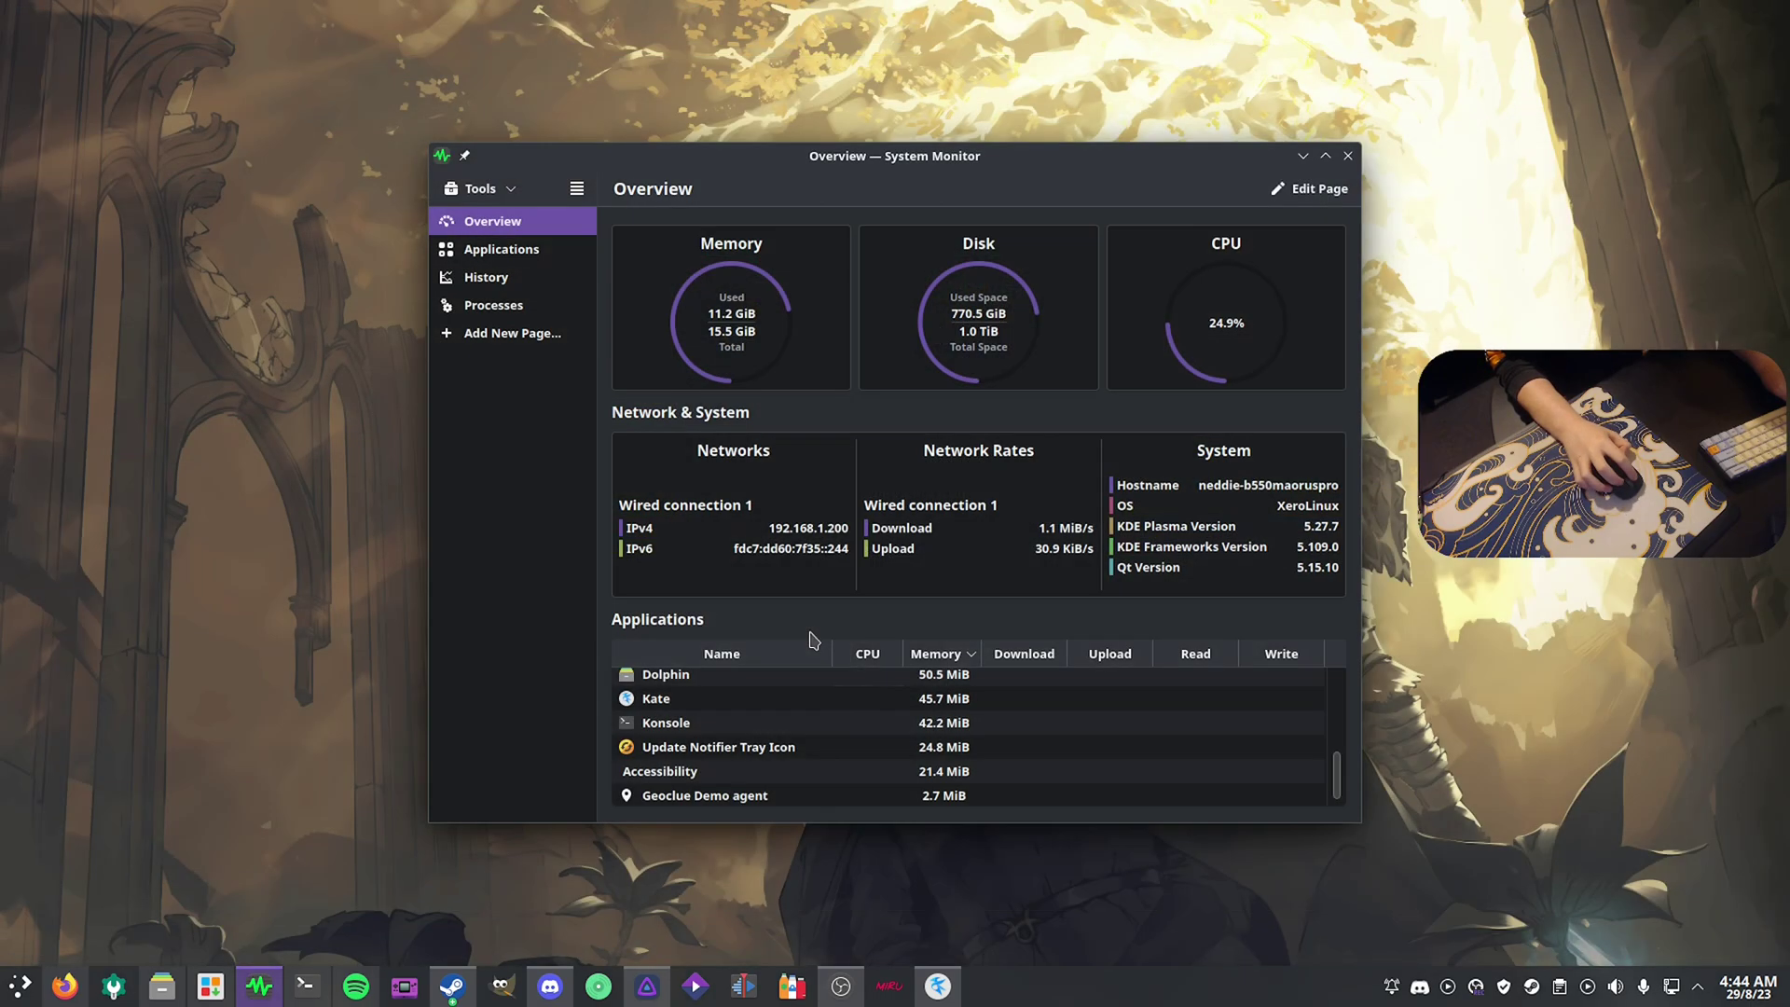
left_click(1302, 156)
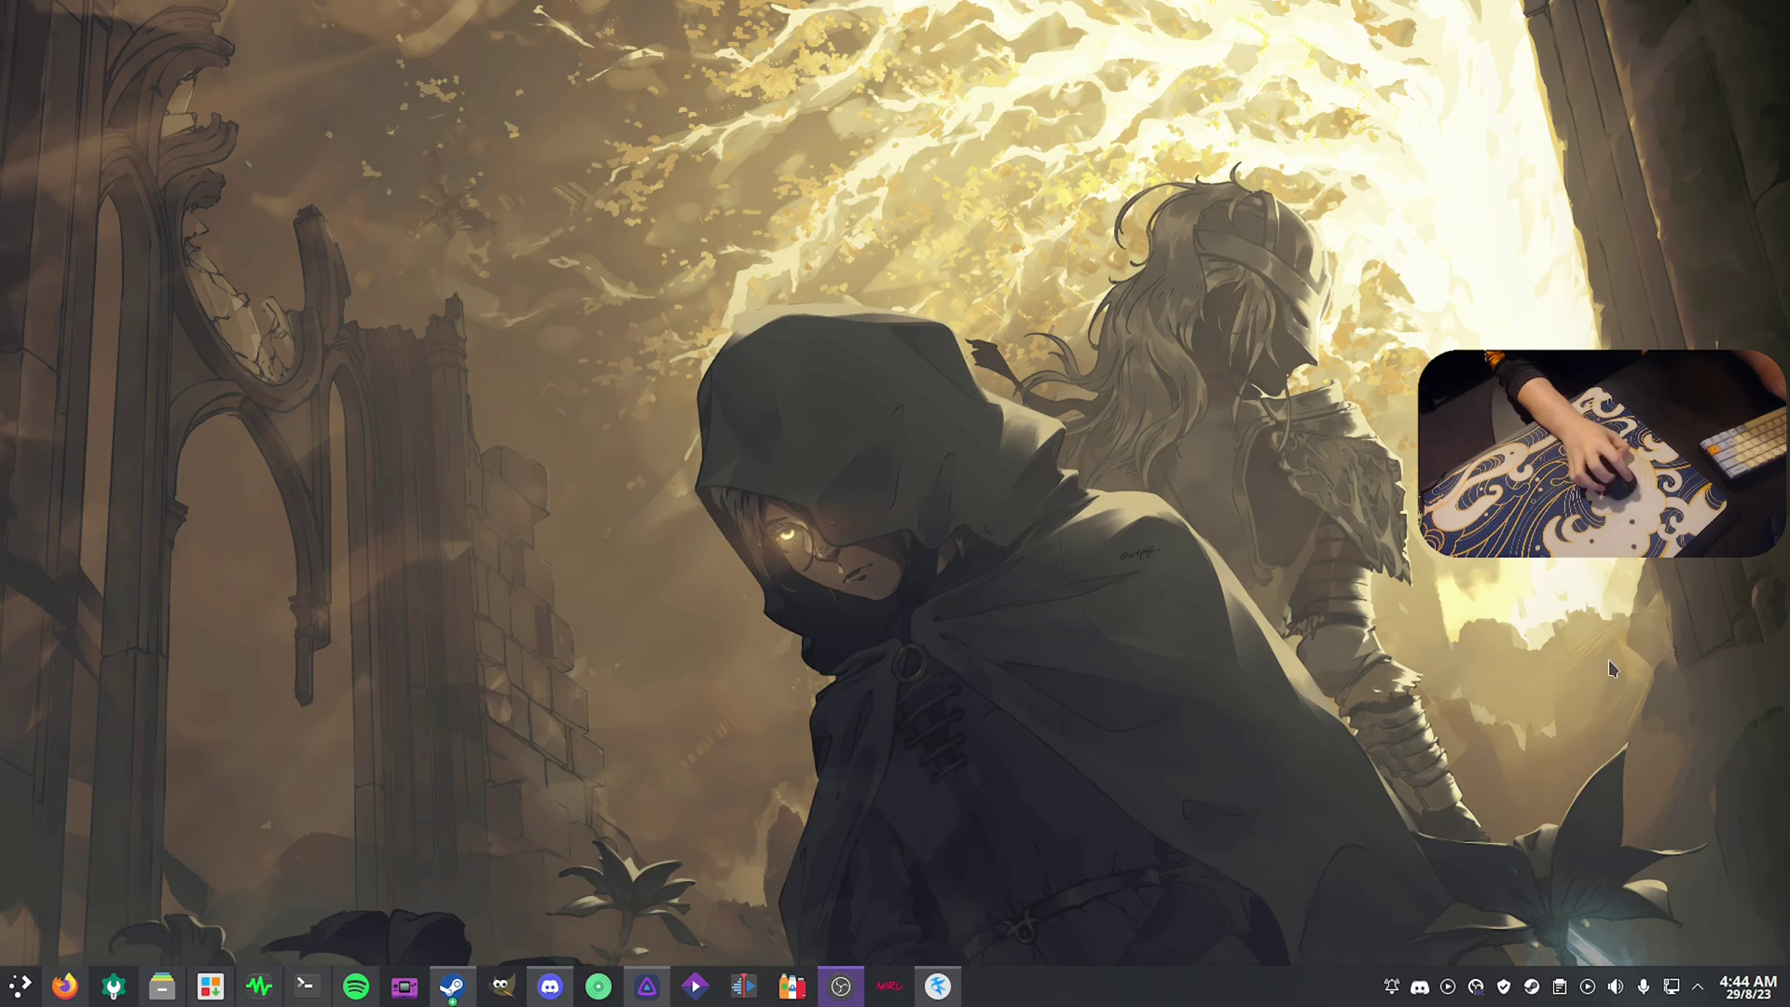